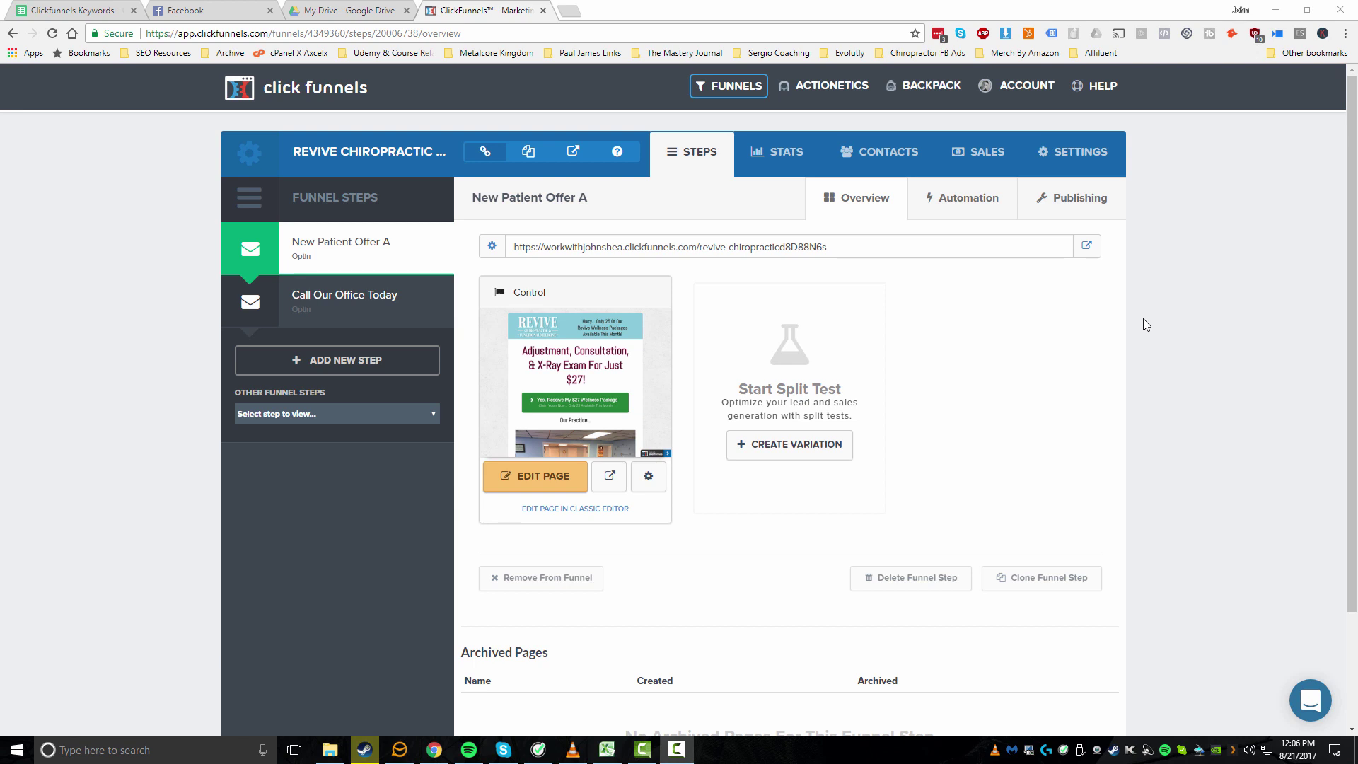
Step: Clone the Revive Chiropractic & Functional Medicine funnel from its settings
{"action": "left_click", "coordinate": [1073, 152]}
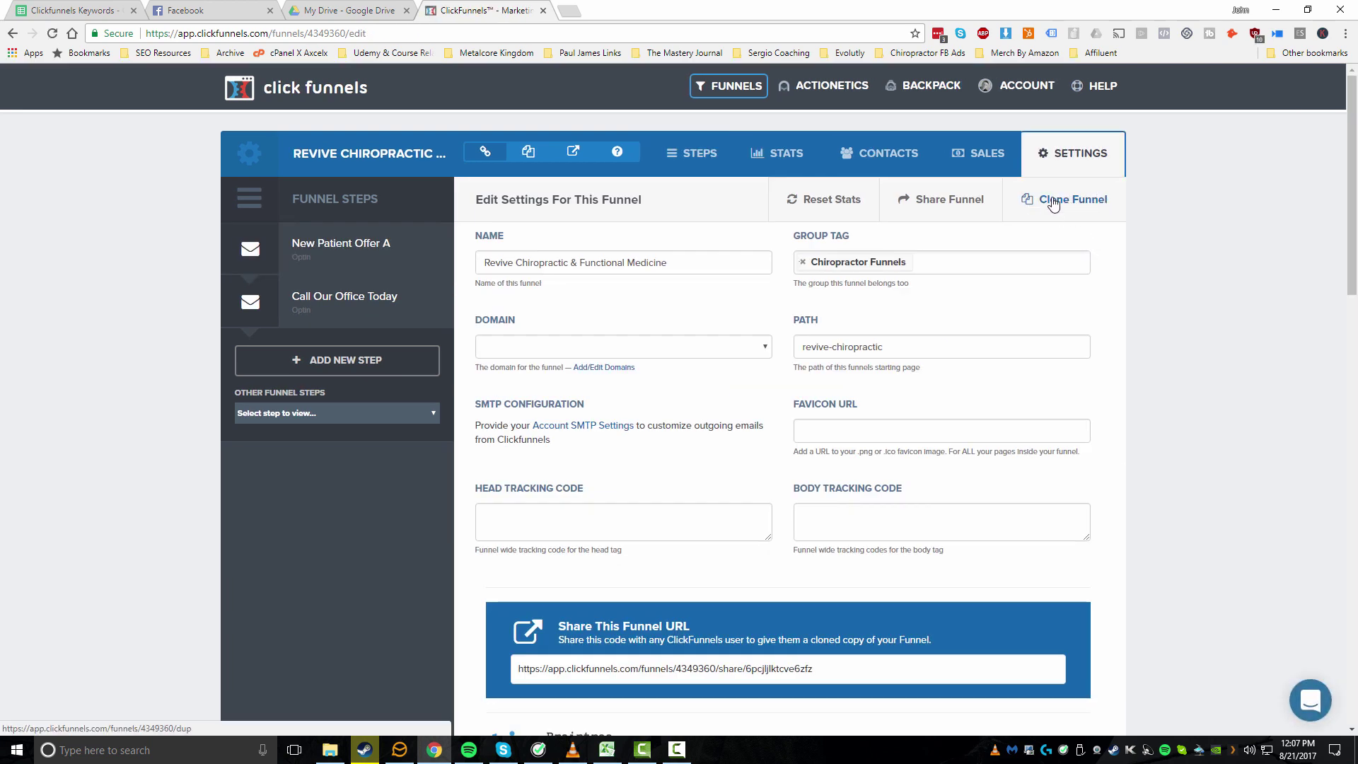
{"action": "left_click", "coordinate": [1049, 207]}
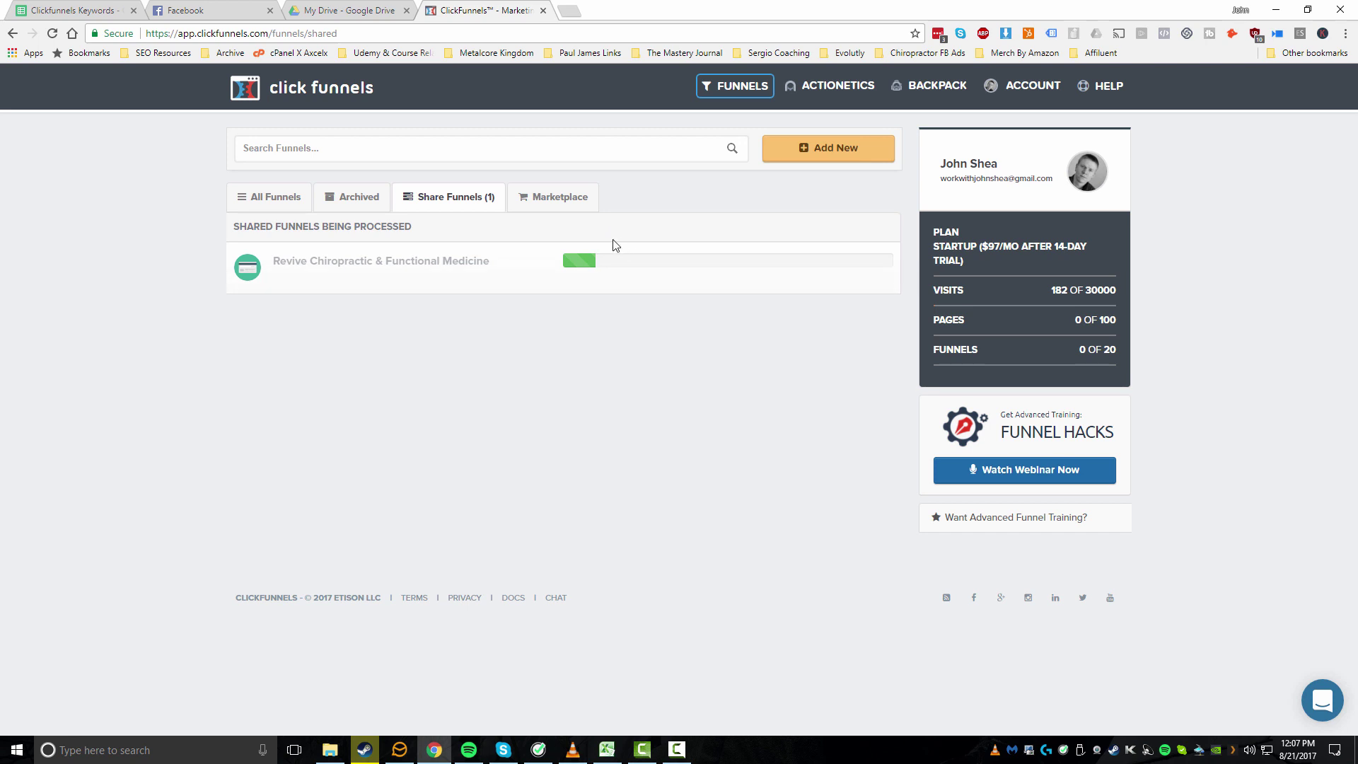
Step: Reopen the Revive Chiropractic & Functional Medicine funnel from the All Funnels list
{"action": "left_click", "coordinate": [278, 200]}
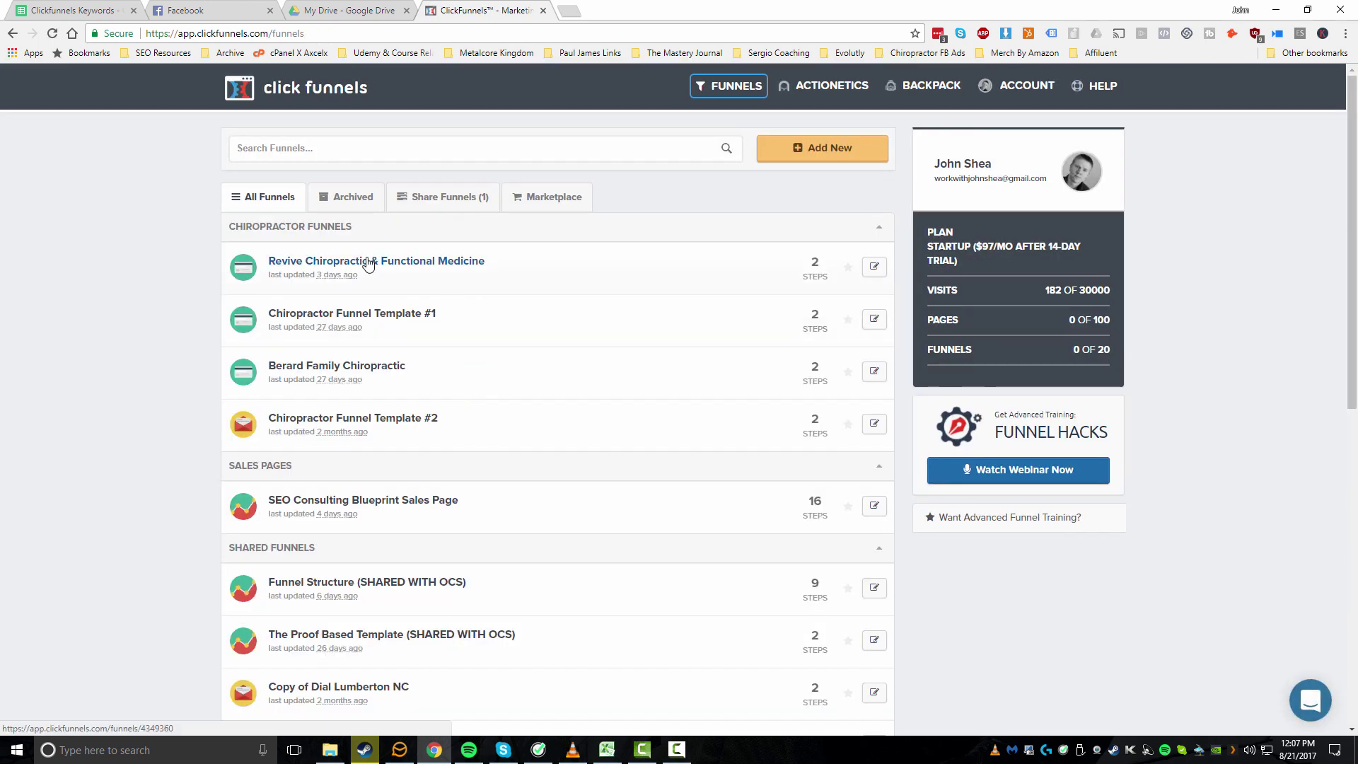
{"action": "left_click", "coordinate": [369, 266]}
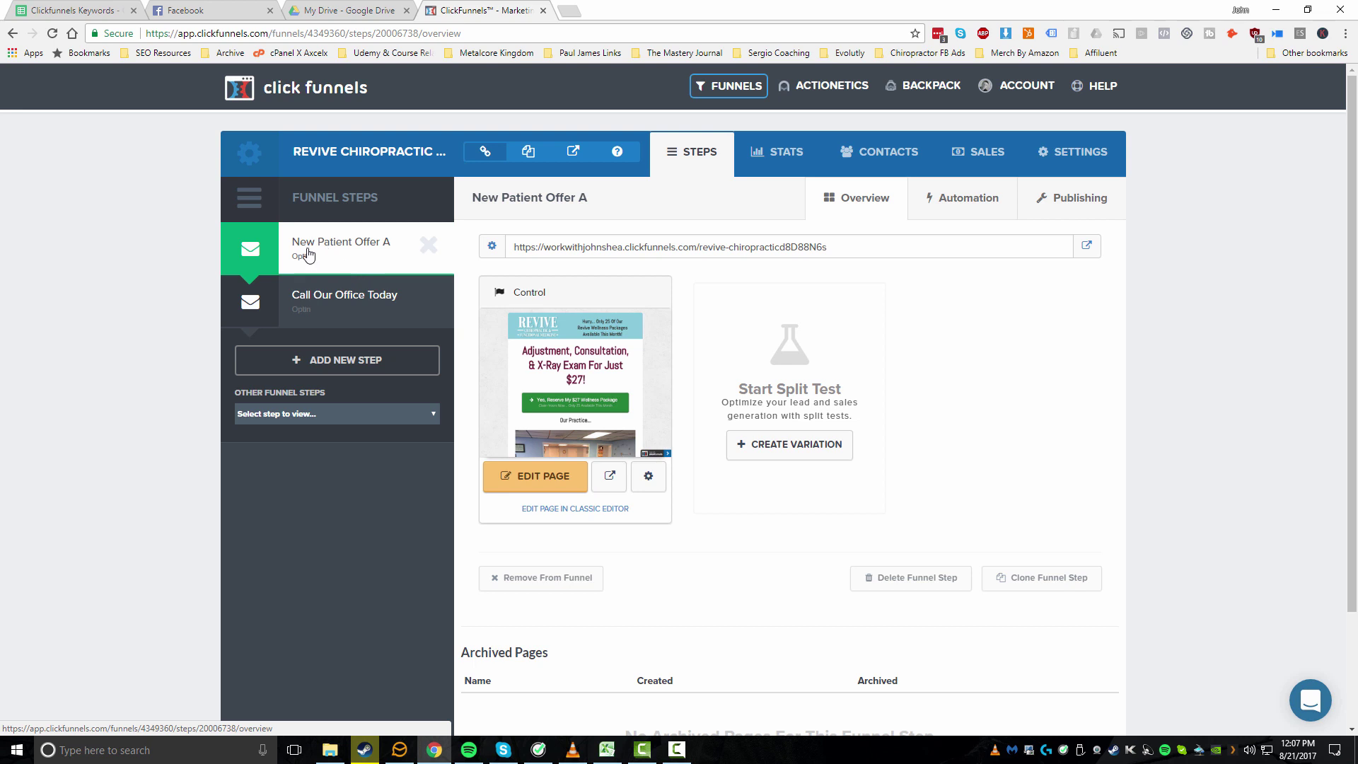
Step: Edit the New Patient Offer A page and begin saving it as a template named 'New Patient Offer A'
{"action": "left_click", "coordinate": [553, 476]}
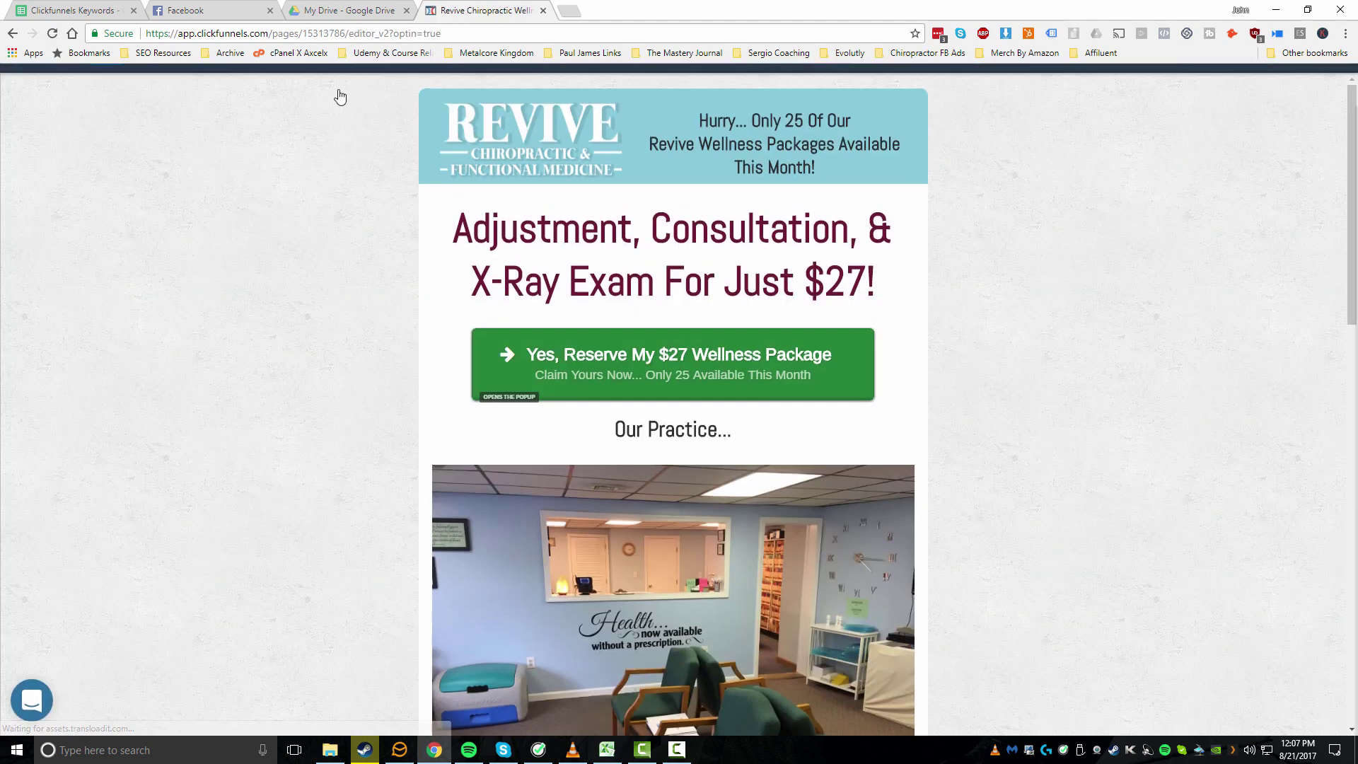
{"action": "mouse_move", "coordinate": [300, 94]}
{"action": "mouse_move", "coordinate": [257, 92]}
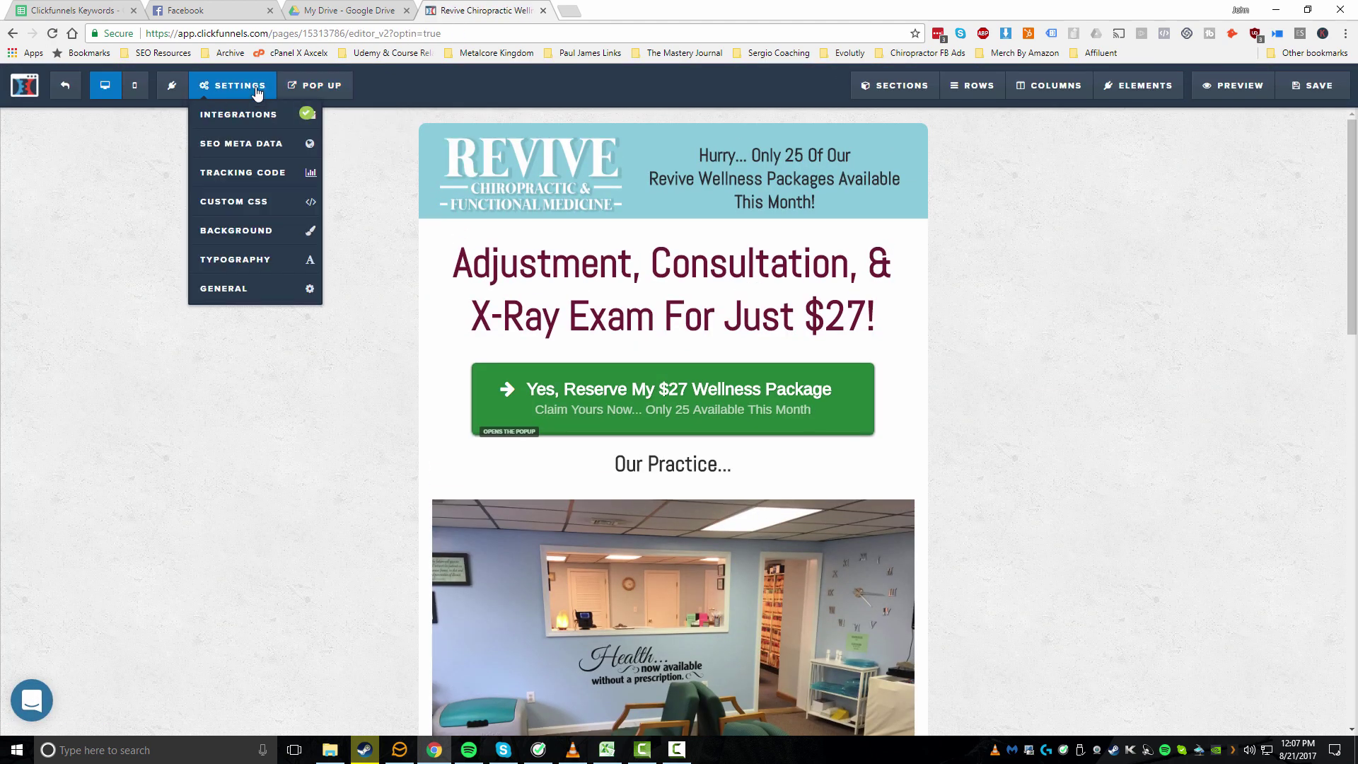
{"action": "left_click", "coordinate": [256, 289]}
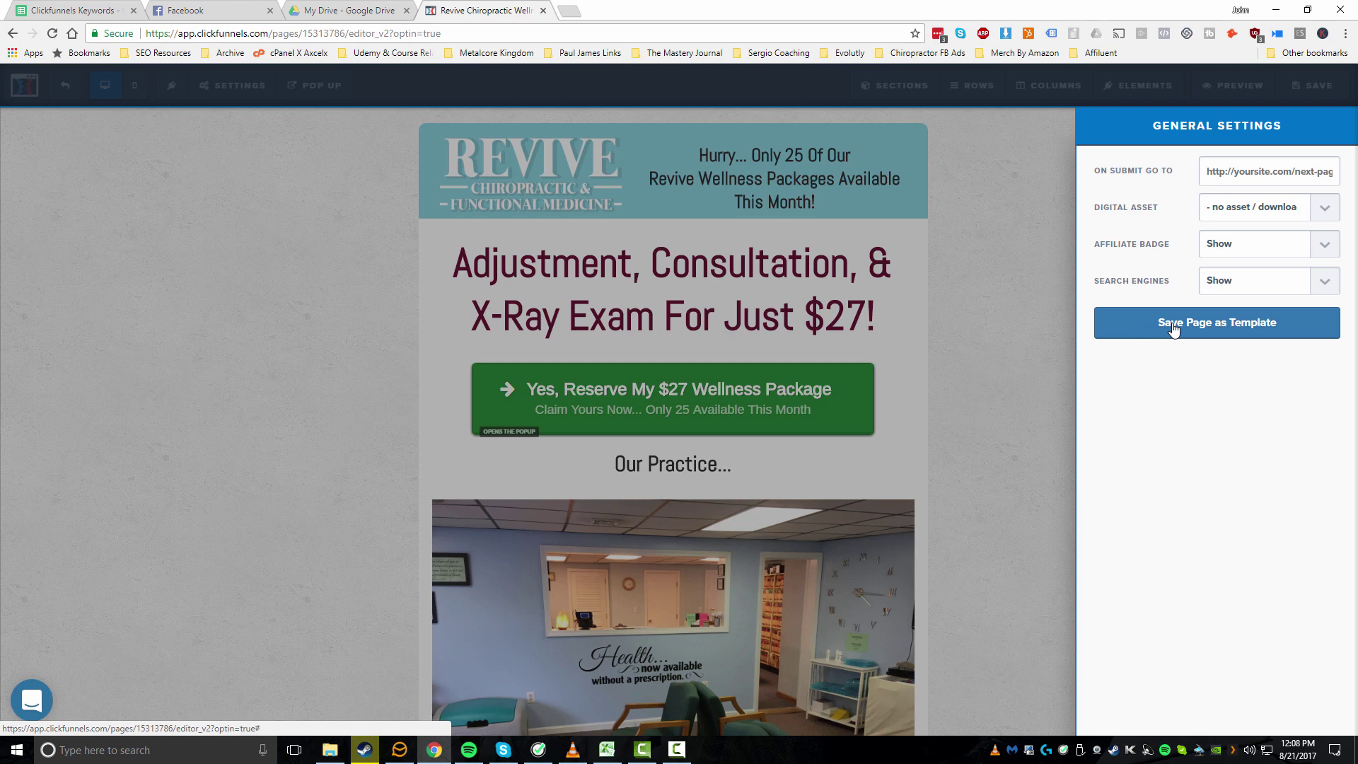
{"action": "left_click", "coordinate": [1171, 324]}
{"action": "left_click", "coordinate": [626, 181]}
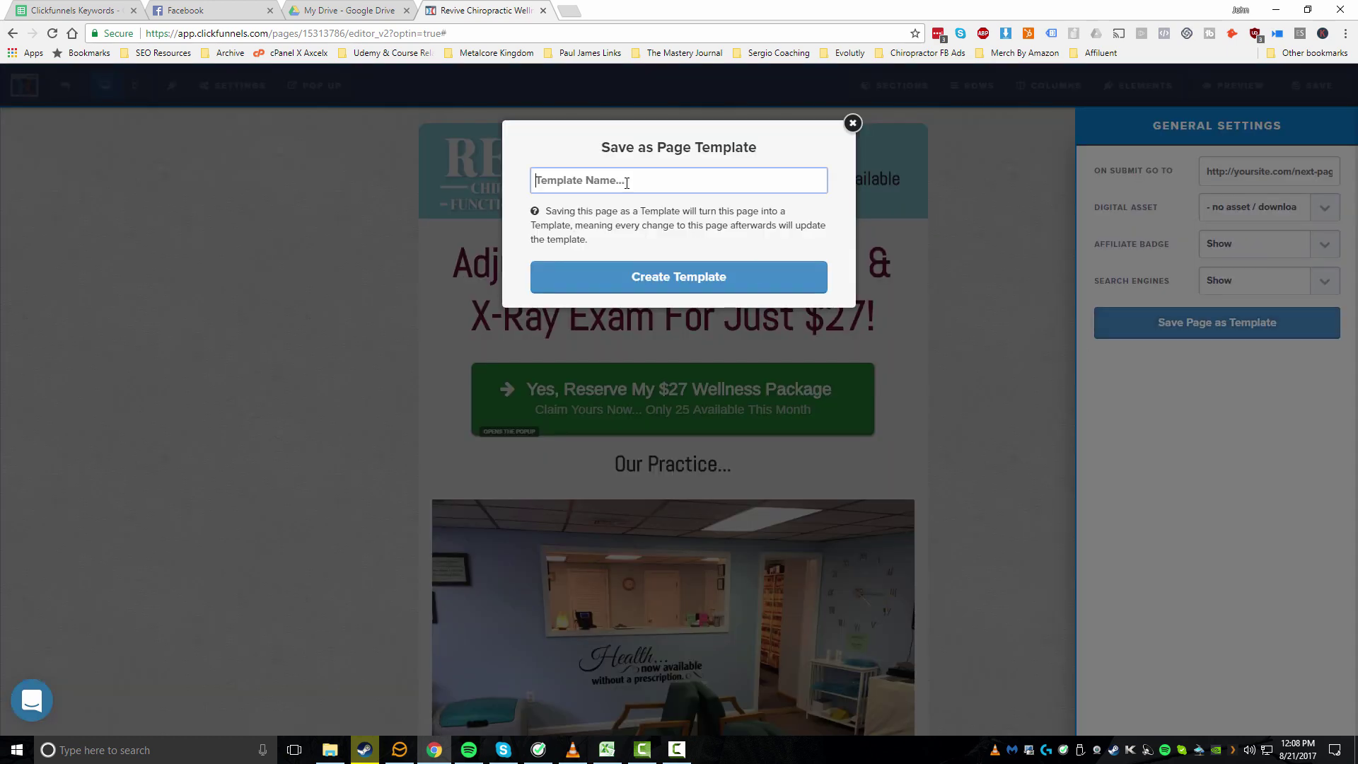
{"action": "type", "text": "New Patient Offer A"}
Step: Create the 'New Patient Offer A' template, then browse the full funnels list
{"action": "left_click", "coordinate": [693, 276]}
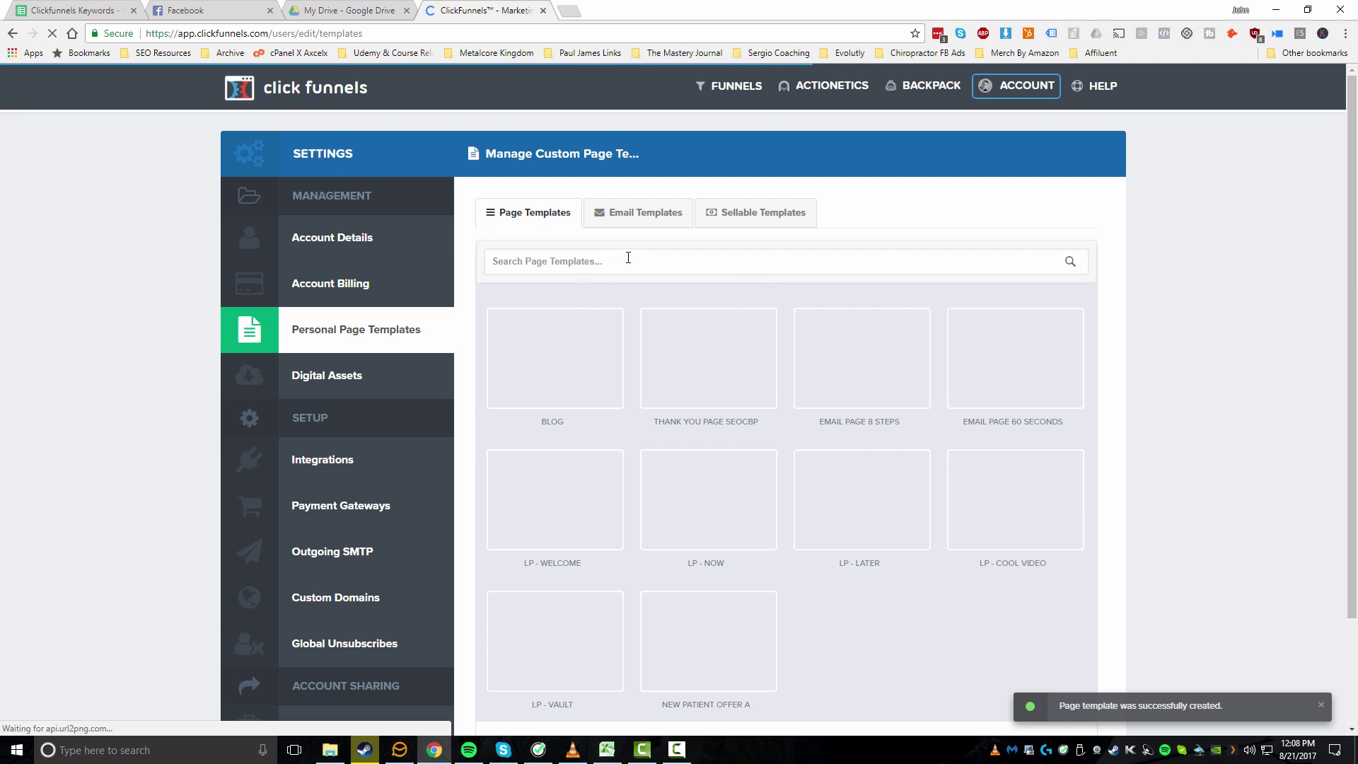
{"action": "mouse_move", "coordinate": [749, 87]}
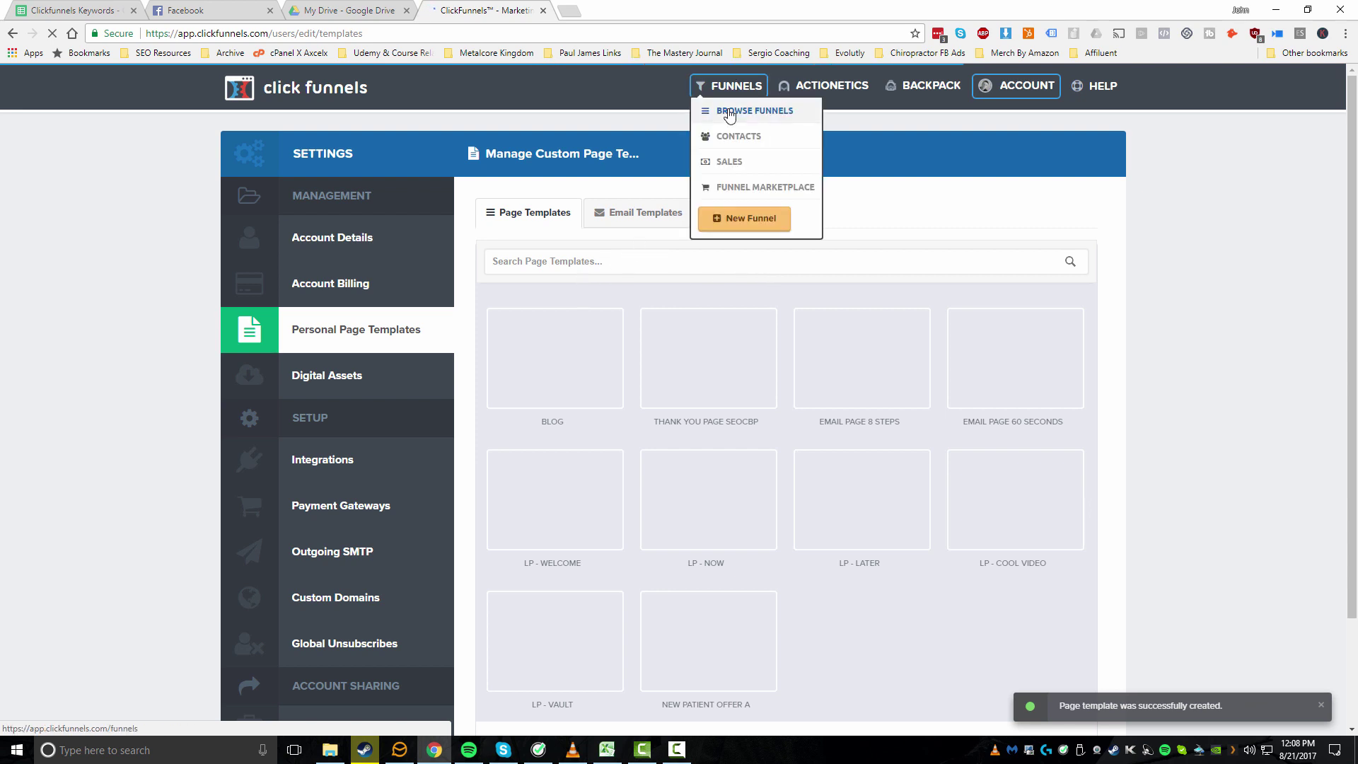
{"action": "left_click", "coordinate": [732, 110]}
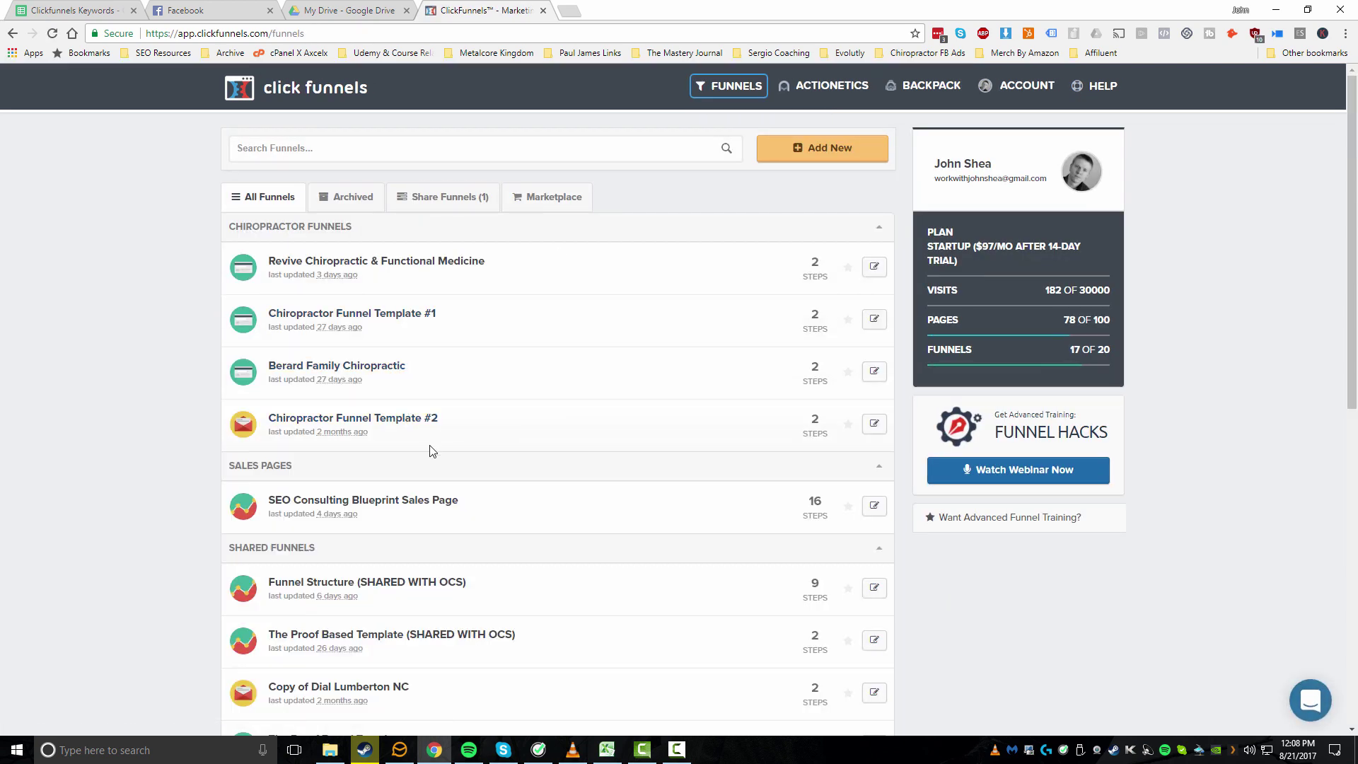
{"action": "scroll", "coordinate": [432, 450], "scroll_direction": "down", "scroll_amount": 2}
{"action": "scroll", "coordinate": [432, 450], "scroll_direction": "down", "scroll_amount": 6}
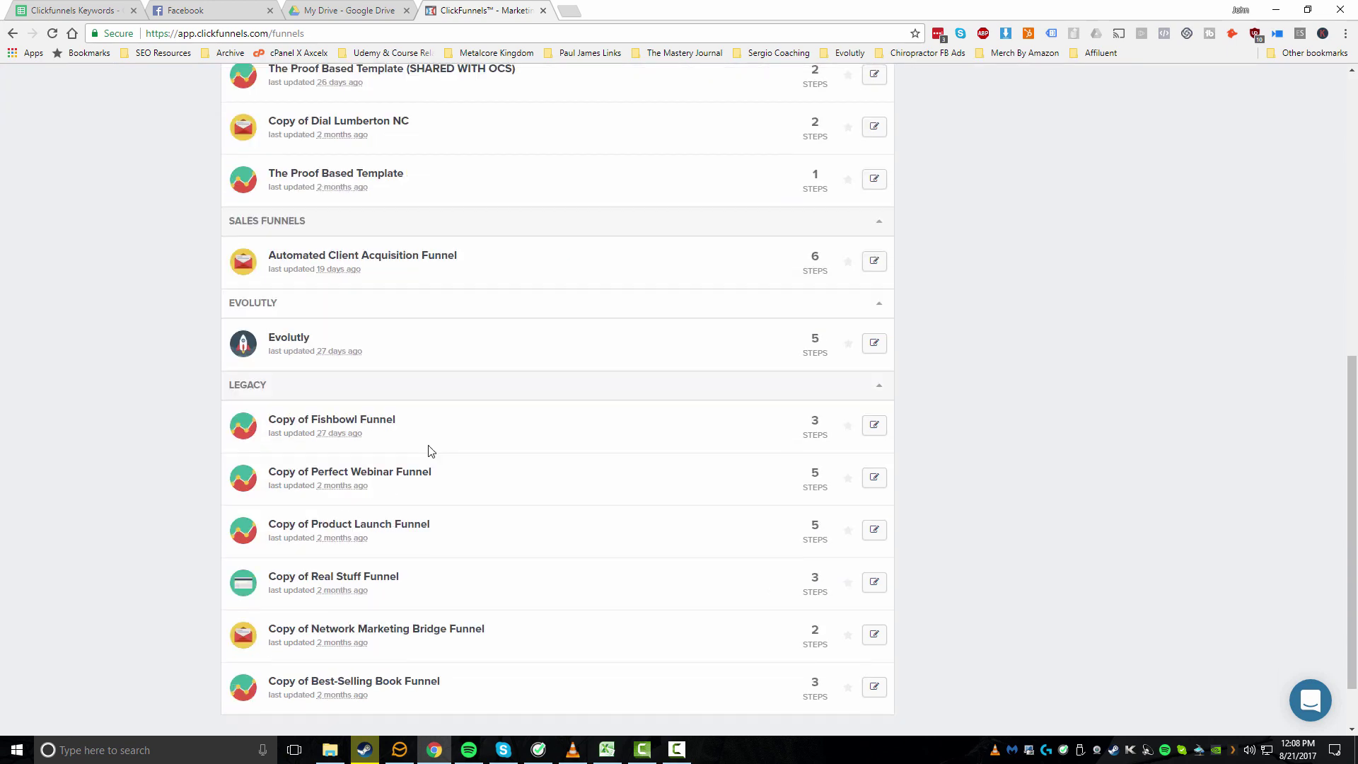
Step: Add optin step 'New Patient Offer A1' with path patient-offer to Copy of Fishbowl Funnel
{"action": "left_click", "coordinate": [372, 423]}
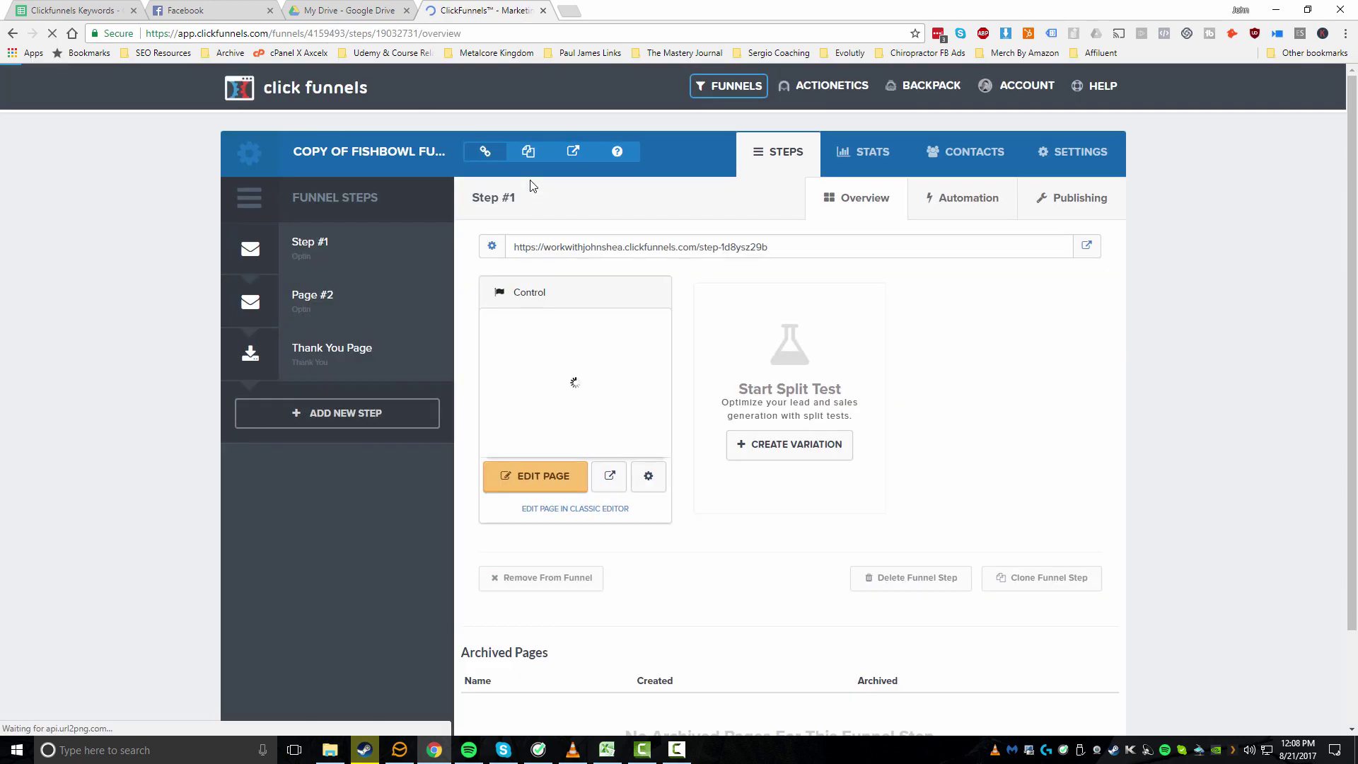
{"action": "left_click", "coordinate": [328, 422]}
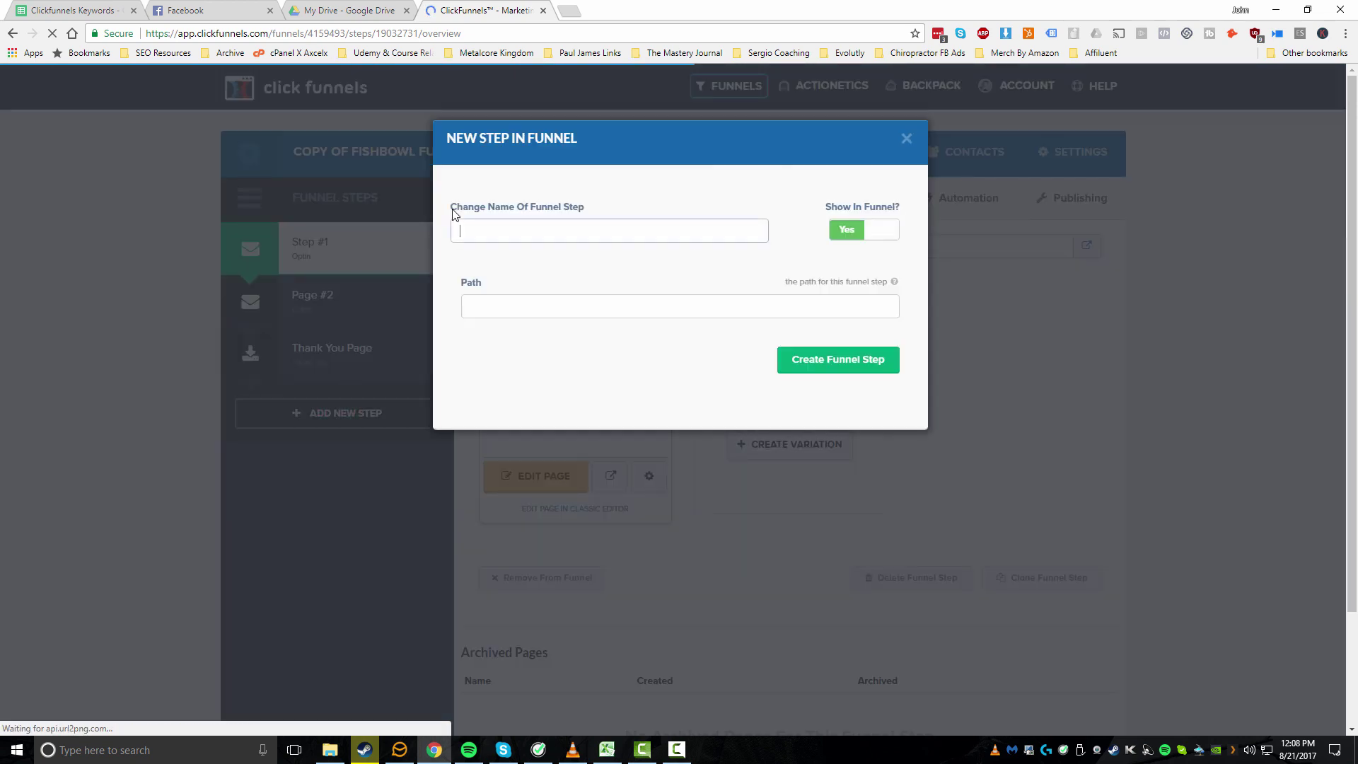
{"action": "left_click", "coordinate": [550, 230]}
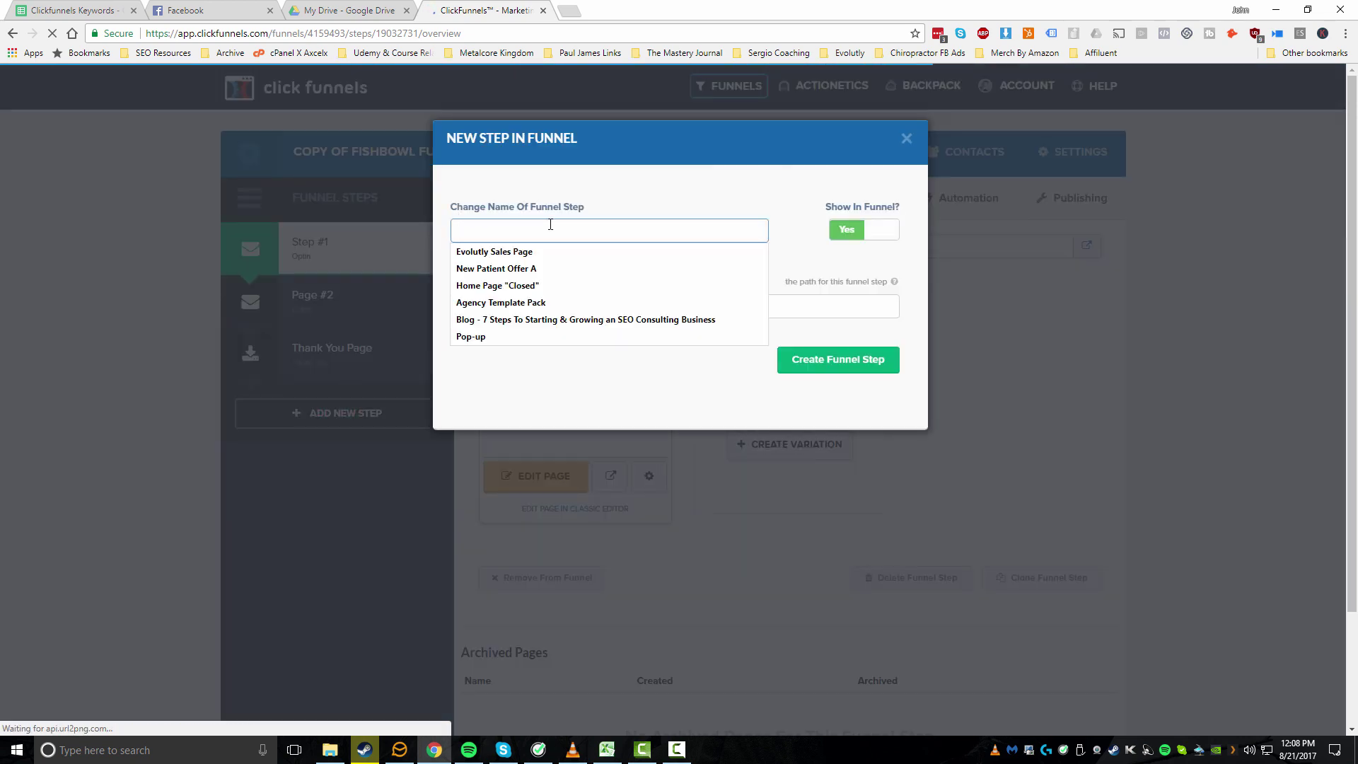
{"action": "type", "text": "New"}
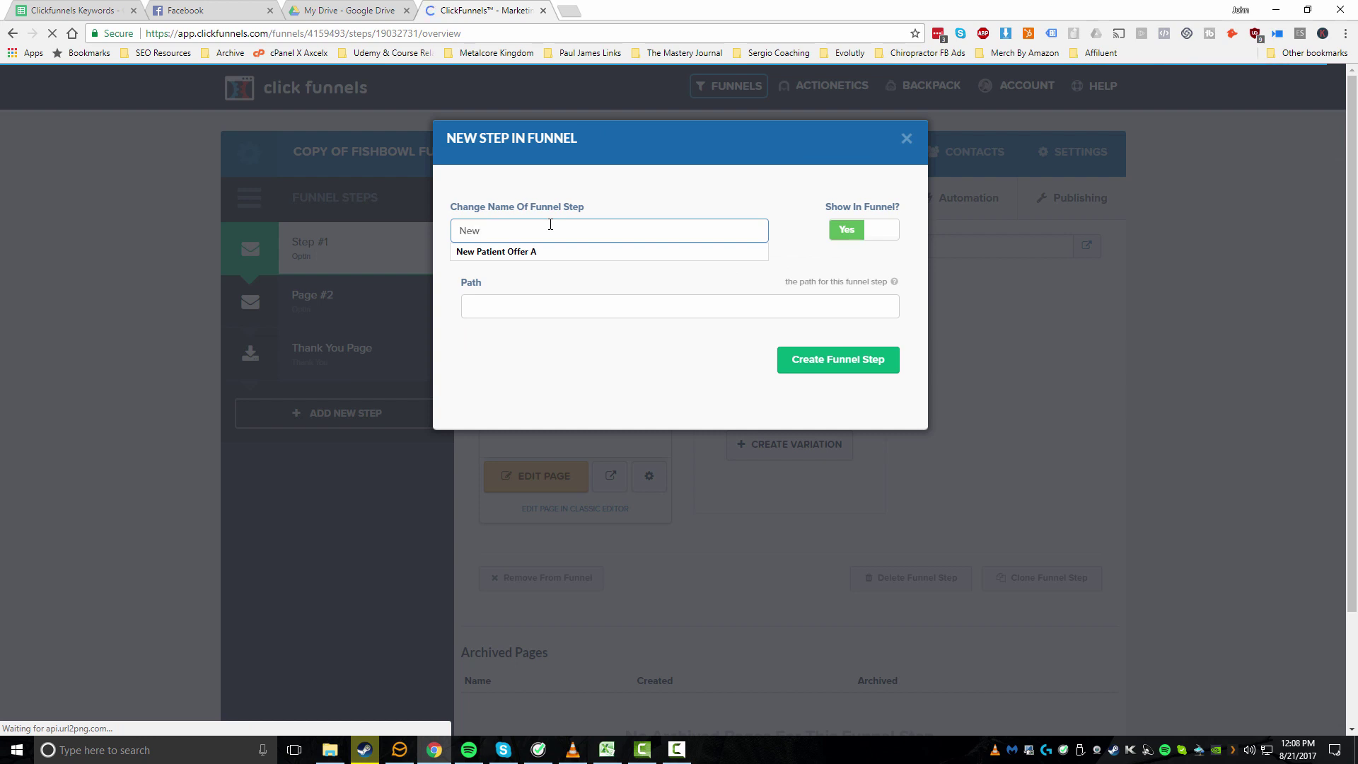
{"action": "key", "text": "Down"}
{"action": "key", "text": "Return"}
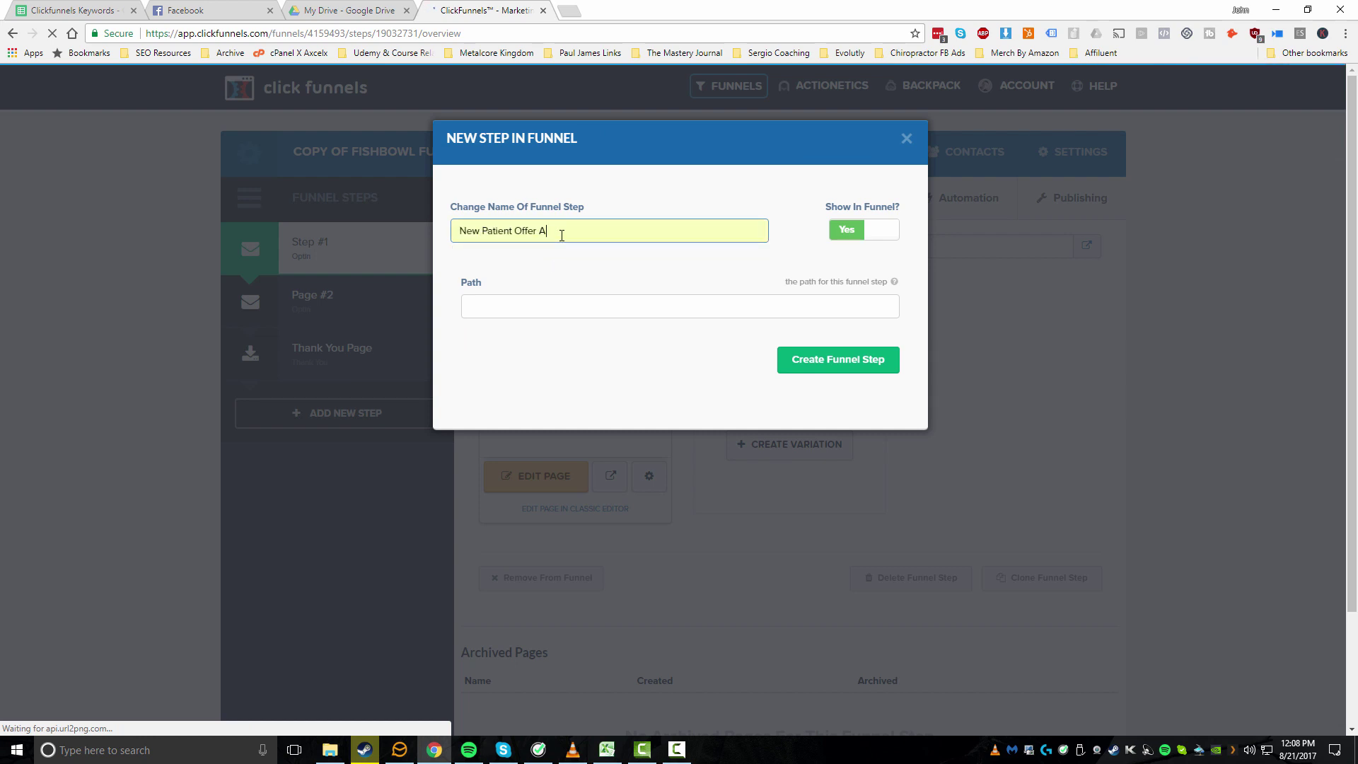
{"action": "type", "text": "1"}
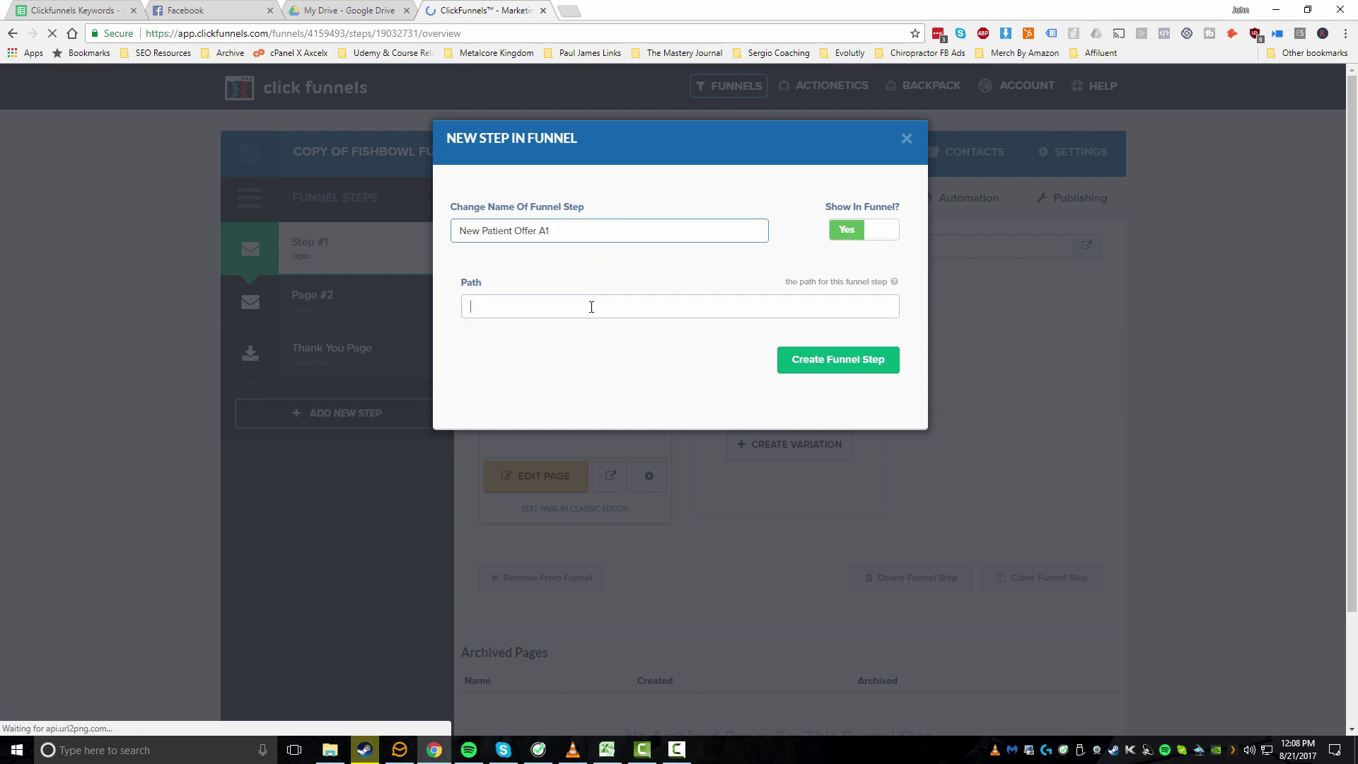
{"action": "type", "text": "patient-offer"}
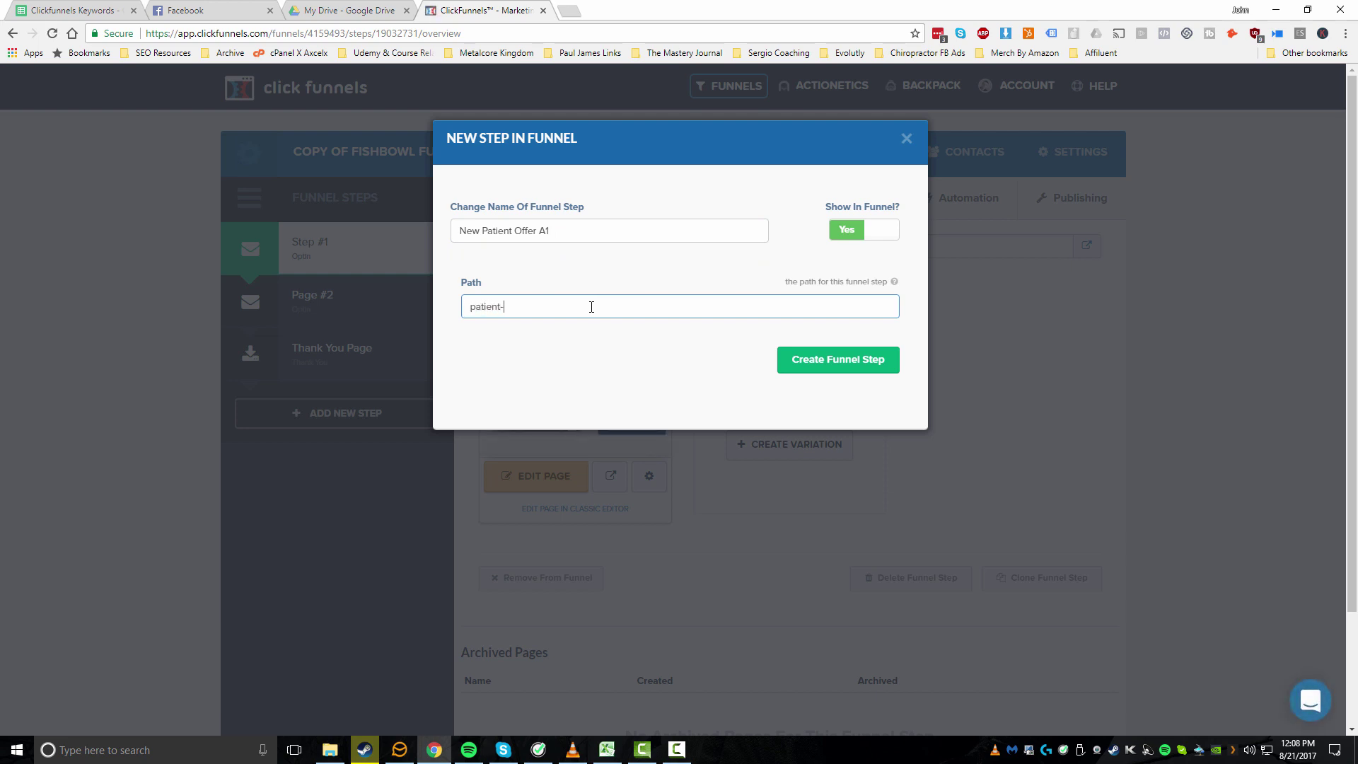
{"action": "left_click", "coordinate": [820, 359]}
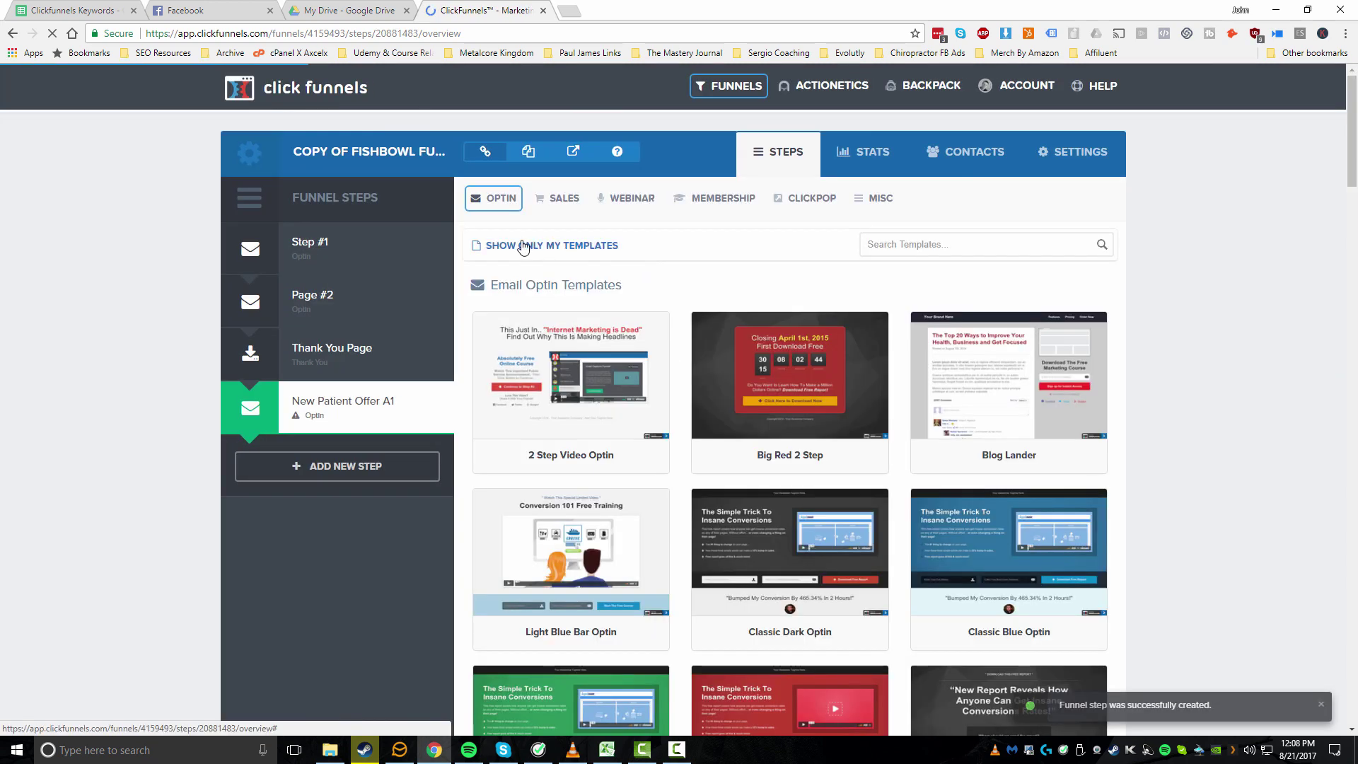
Step: Filter the step templates to show only my own and look through them
{"action": "left_click", "coordinate": [539, 247]}
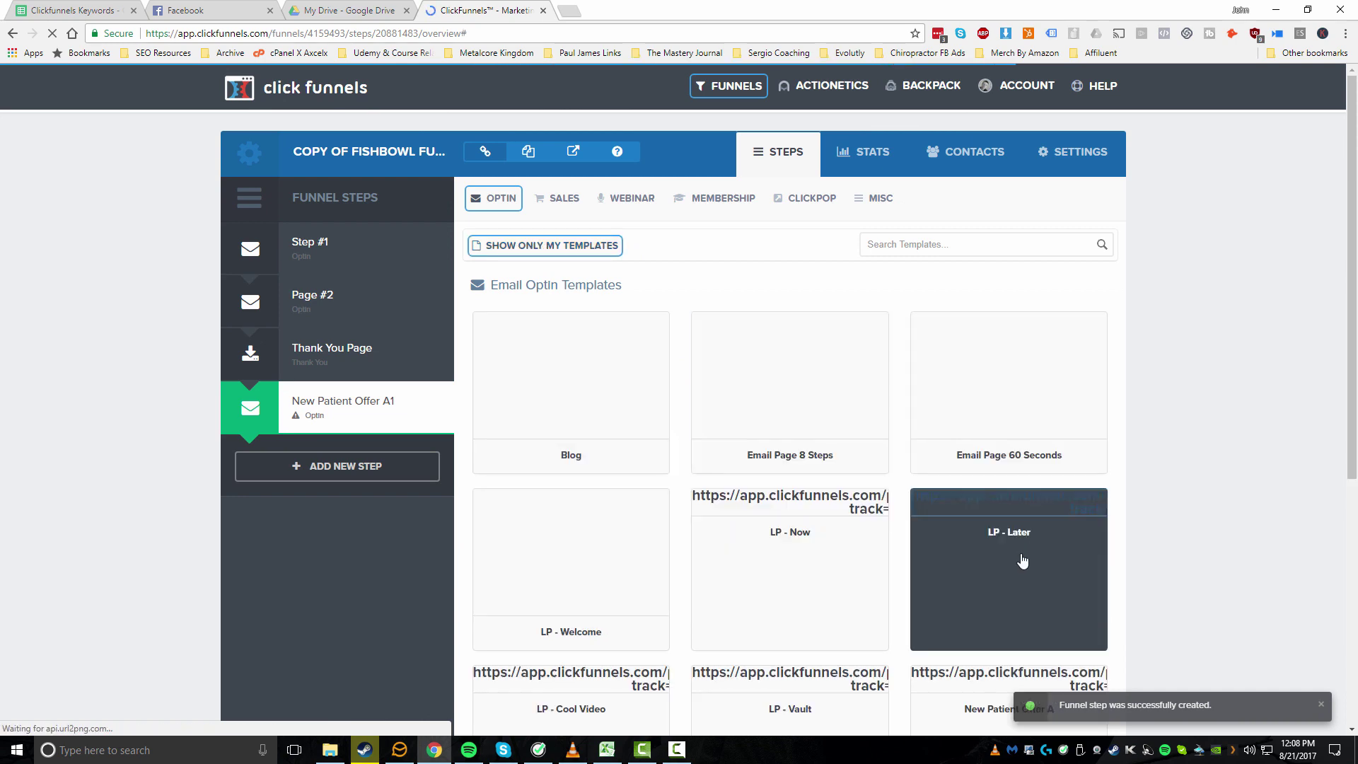
{"action": "scroll", "coordinate": [631, 527], "scroll_direction": "down", "scroll_amount": 6}
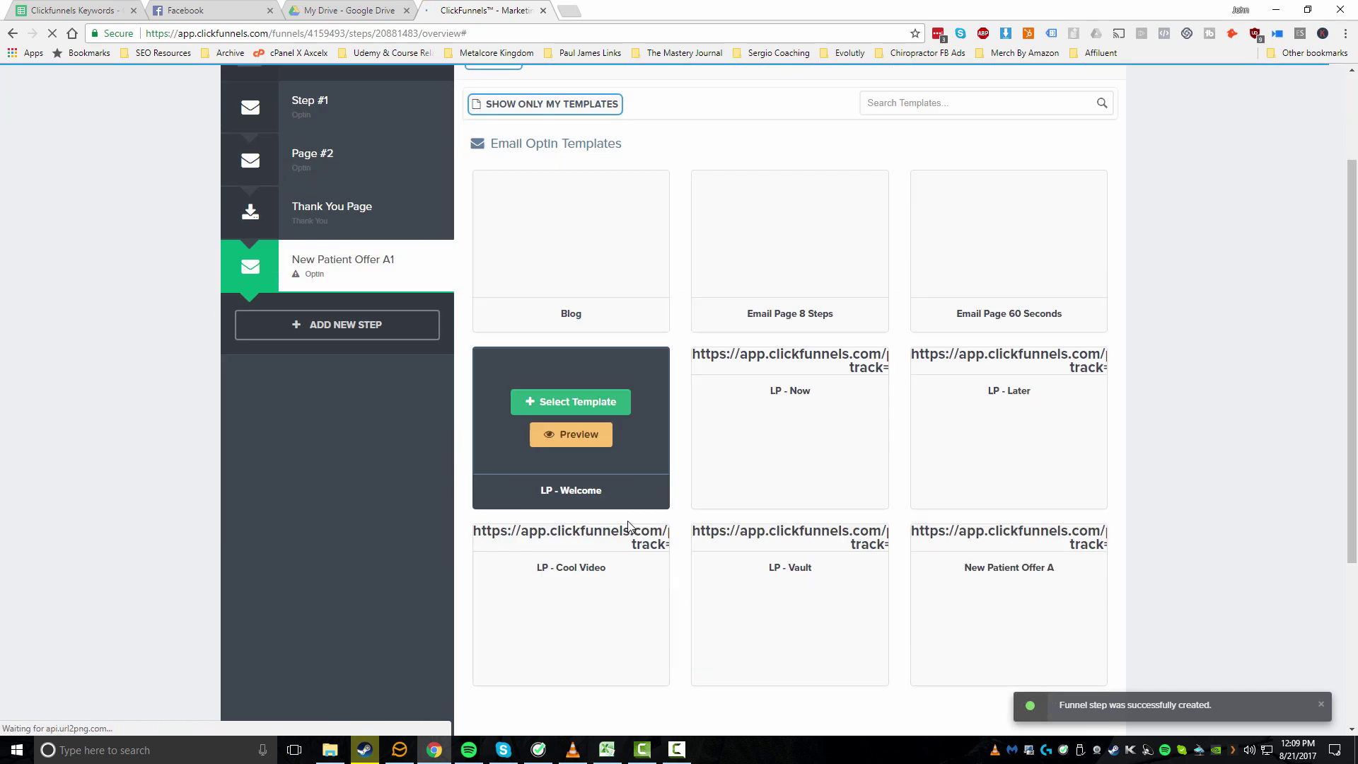
{"action": "scroll", "coordinate": [871, 541], "scroll_direction": "up", "scroll_amount": 4}
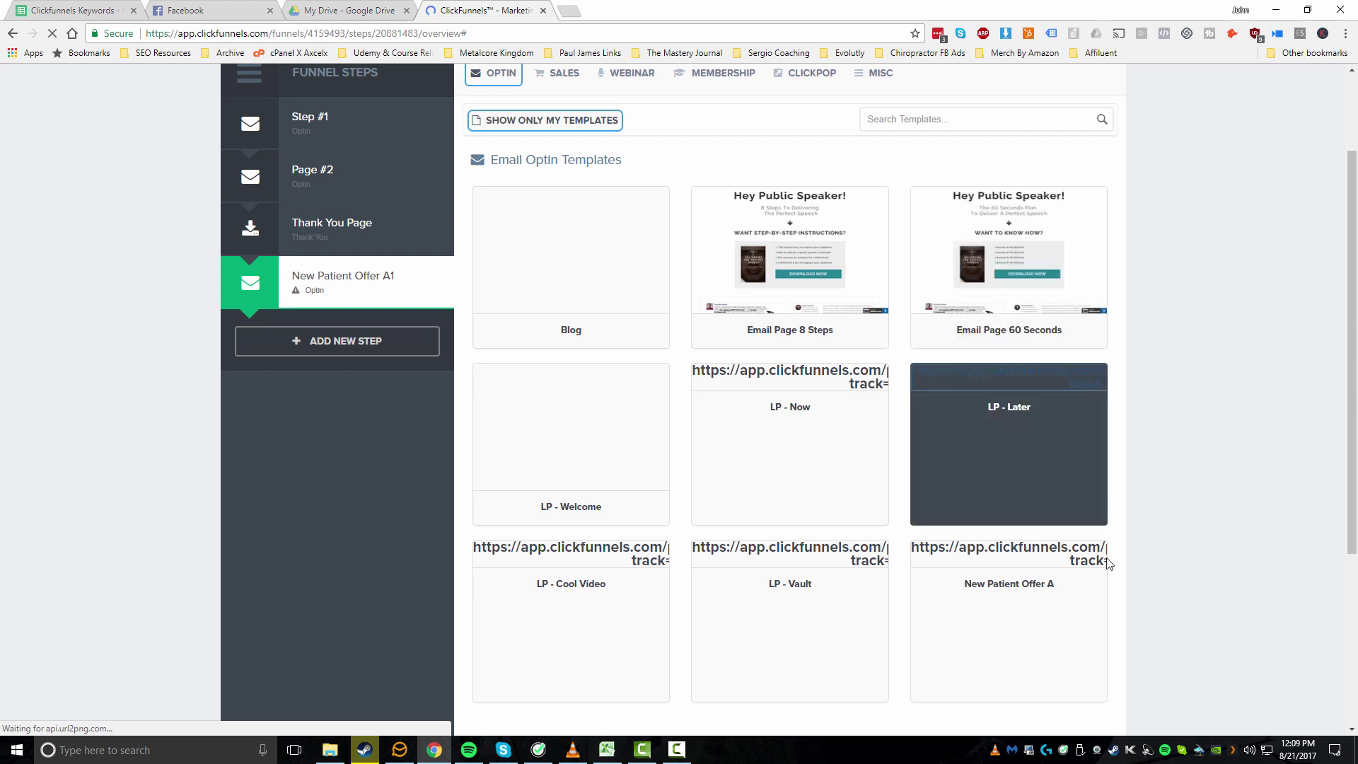
{"action": "scroll", "coordinate": [1237, 502], "scroll_direction": "down", "scroll_amount": 4}
{"action": "scroll", "coordinate": [1229, 505], "scroll_direction": "up", "scroll_amount": 1}
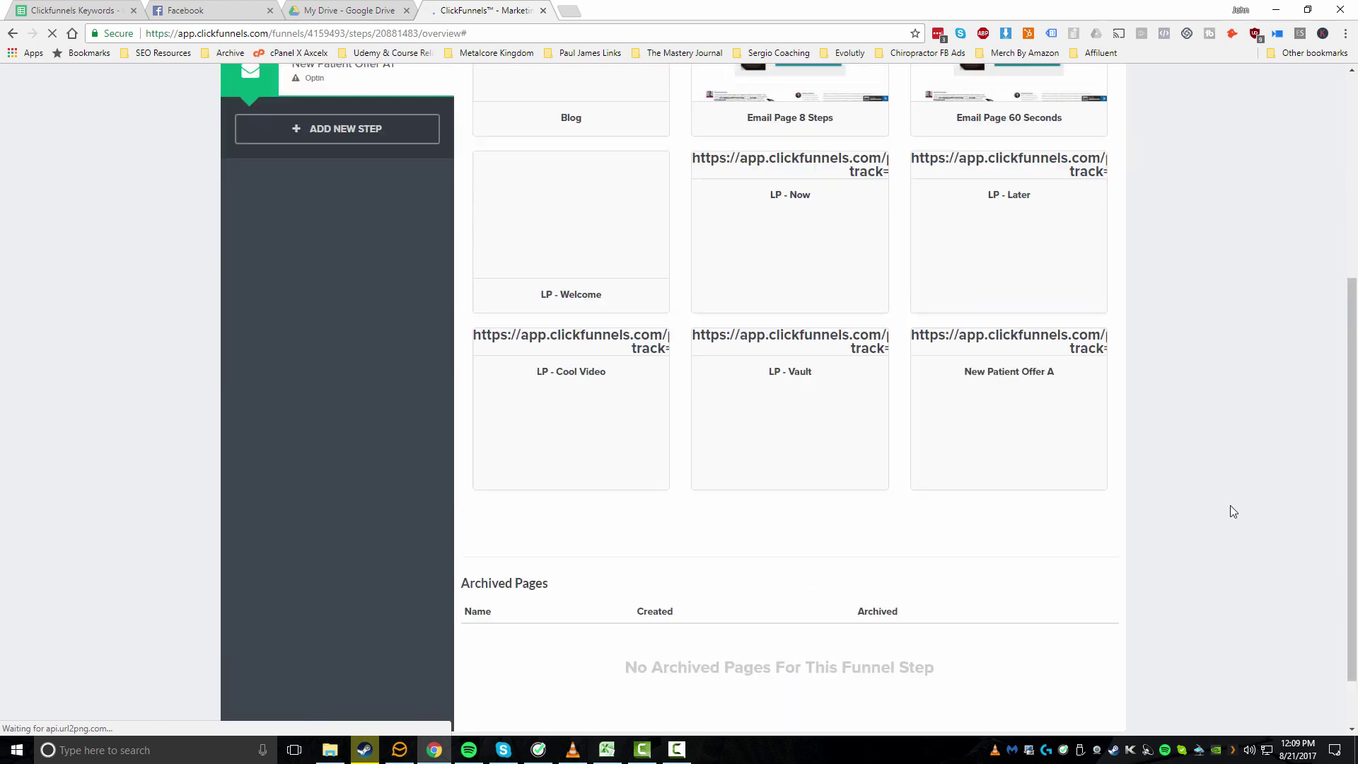
{"action": "scroll", "coordinate": [1228, 503], "scroll_direction": "down", "scroll_amount": 1}
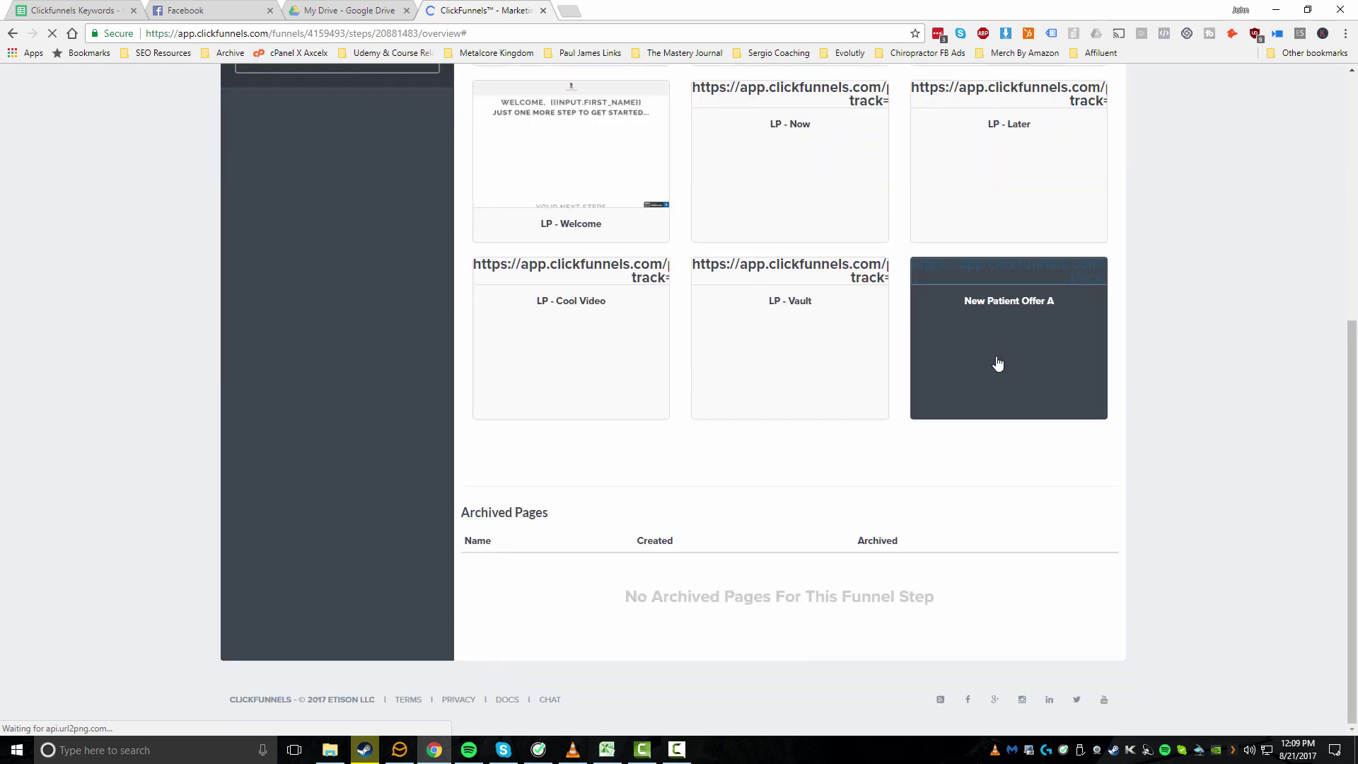
{"action": "scroll", "coordinate": [1128, 495], "scroll_direction": "up", "scroll_amount": 1}
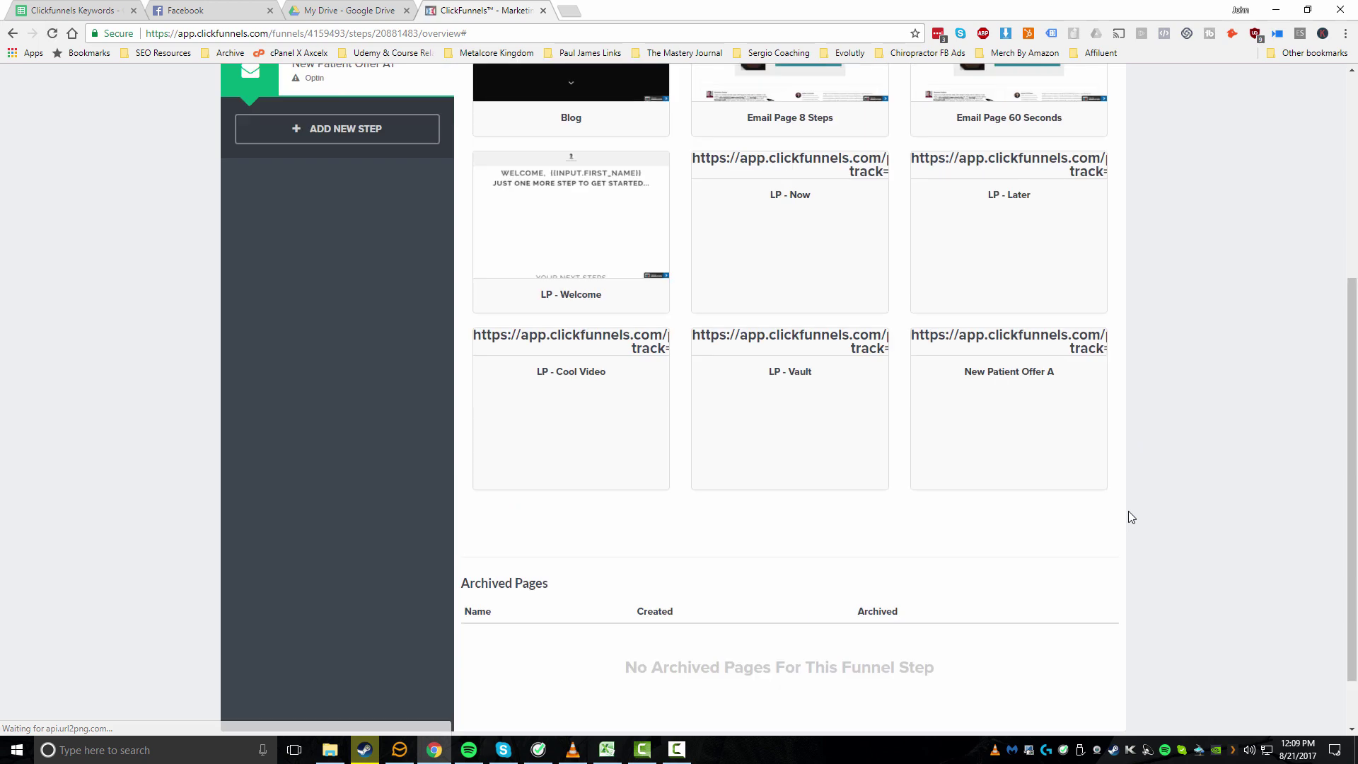
{"action": "scroll", "coordinate": [1127, 511], "scroll_direction": "up", "scroll_amount": 2}
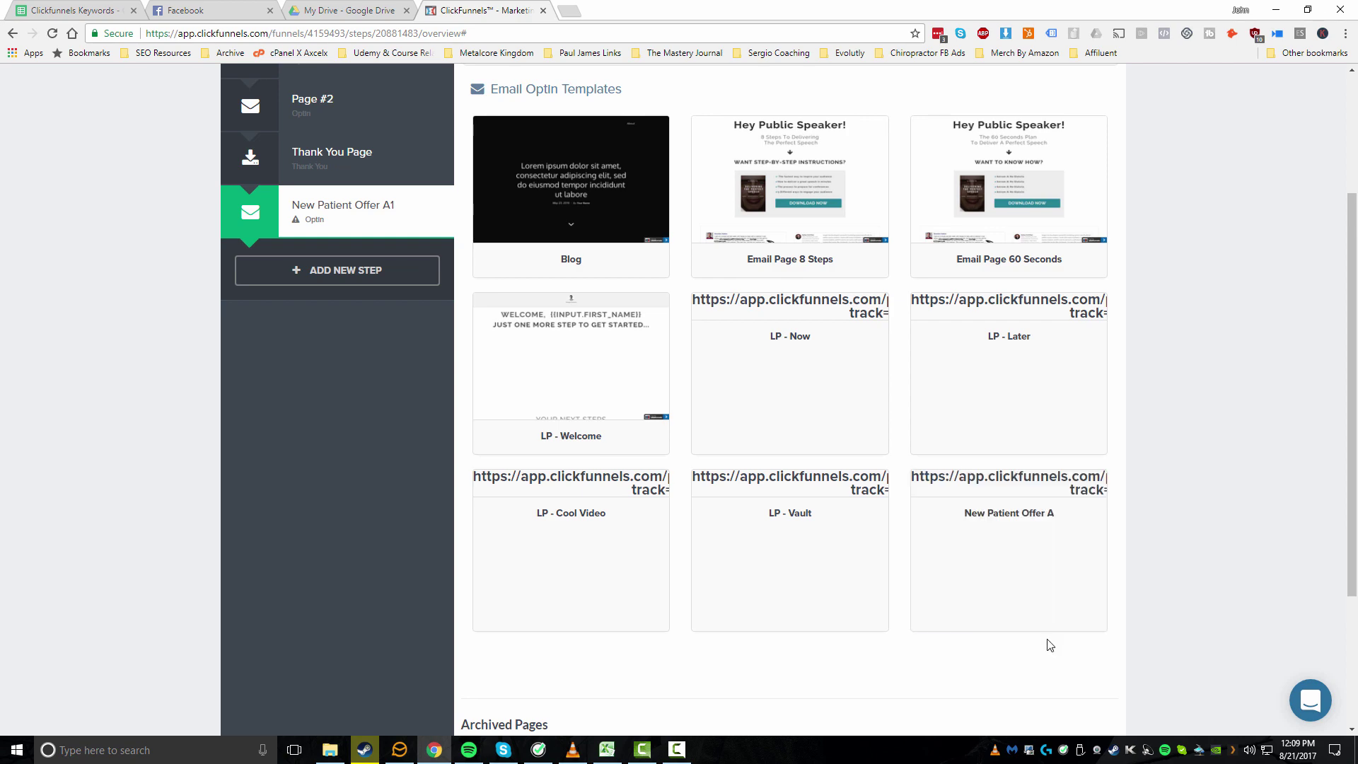
{"action": "scroll", "coordinate": [1047, 643], "scroll_direction": "down", "scroll_amount": 3}
{"action": "scroll", "coordinate": [1047, 643], "scroll_direction": "up", "scroll_amount": 3}
{"action": "scroll", "coordinate": [1181, 540], "scroll_direction": "up", "scroll_amount": 3}
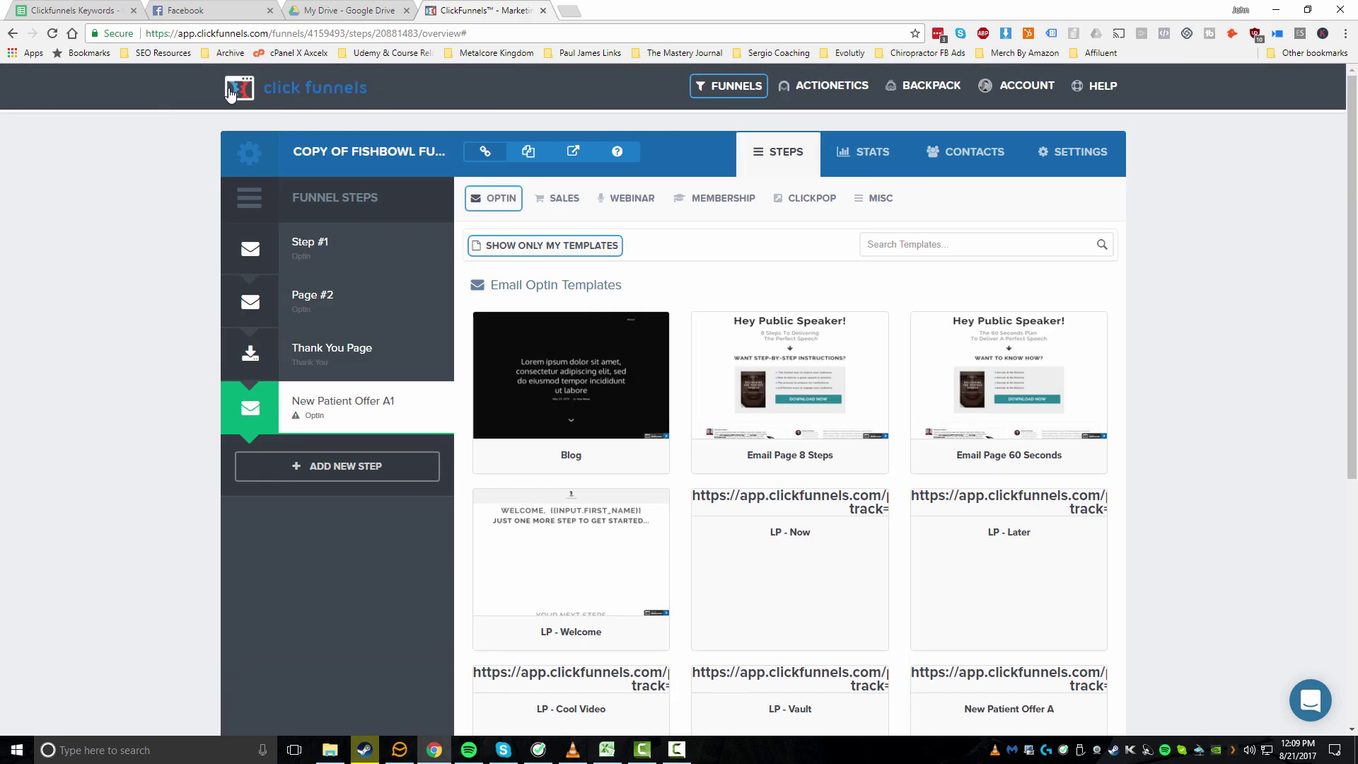
Step: After refreshing, build the step's page from the New Patient Offer A template
{"action": "left_click", "coordinate": [51, 34]}
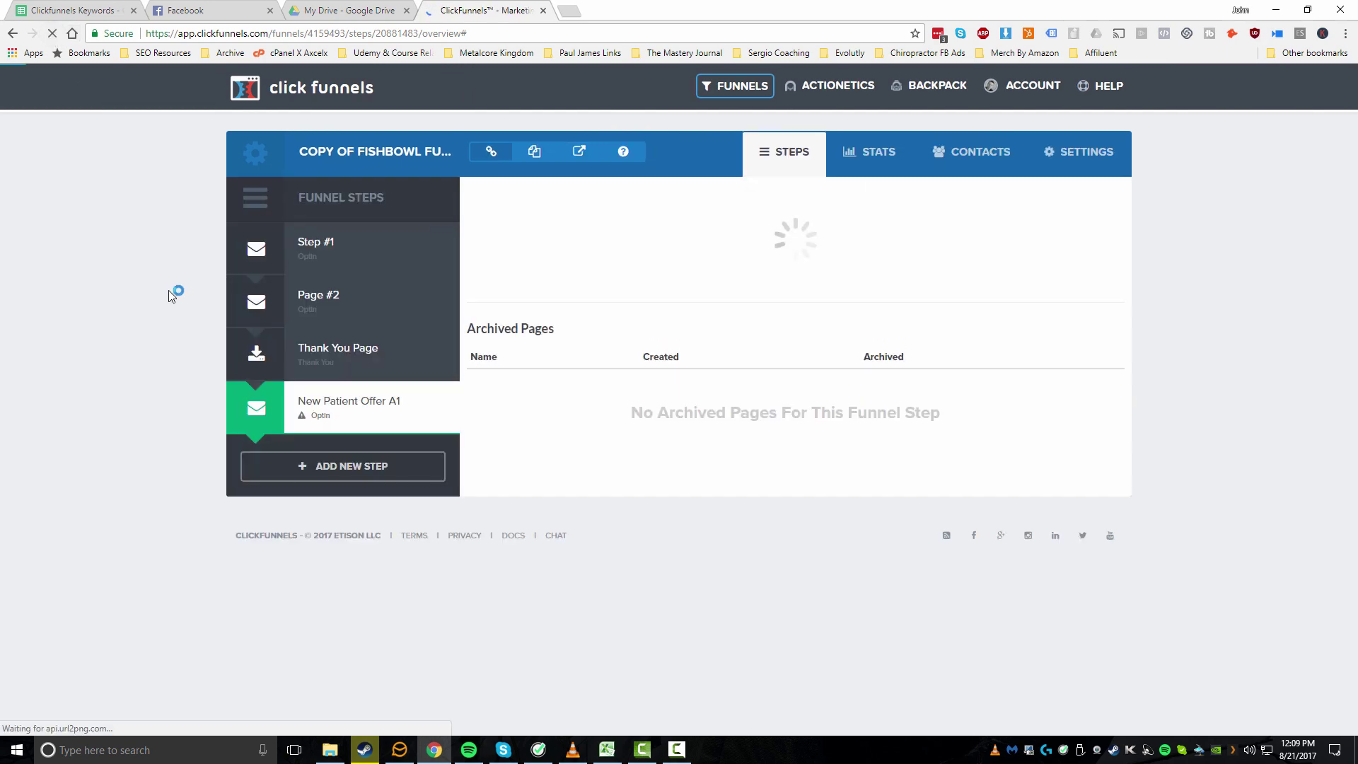
{"action": "left_click", "coordinate": [548, 248]}
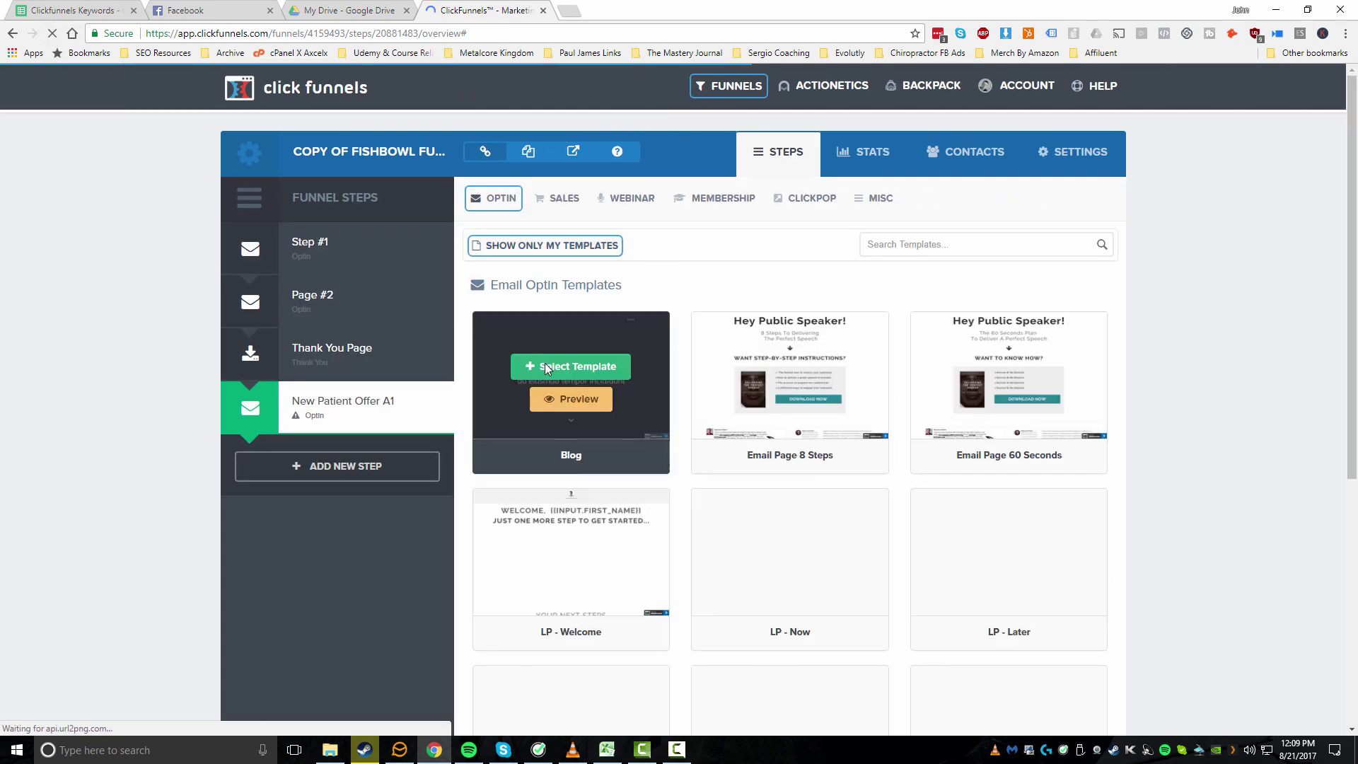
{"action": "scroll", "coordinate": [877, 451], "scroll_direction": "down", "scroll_amount": 6}
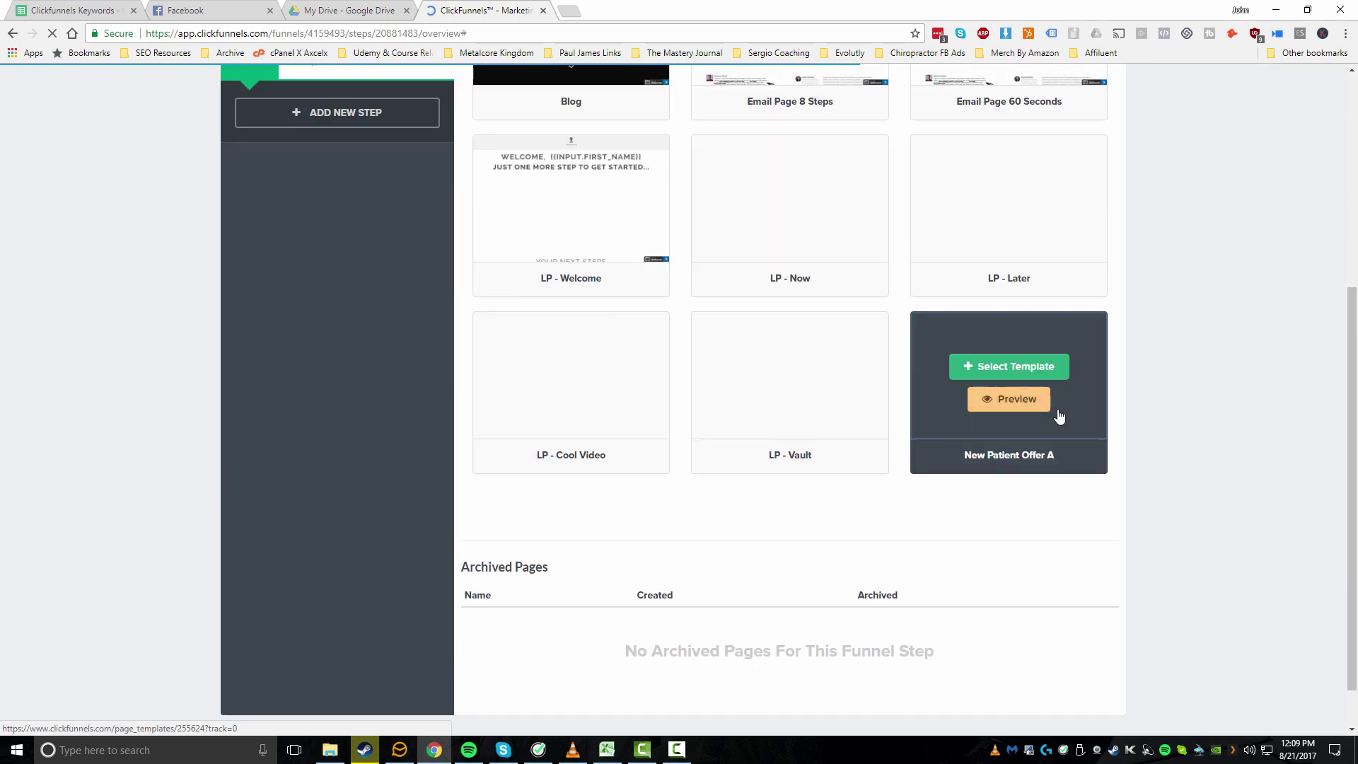
{"action": "left_click", "coordinate": [1023, 369]}
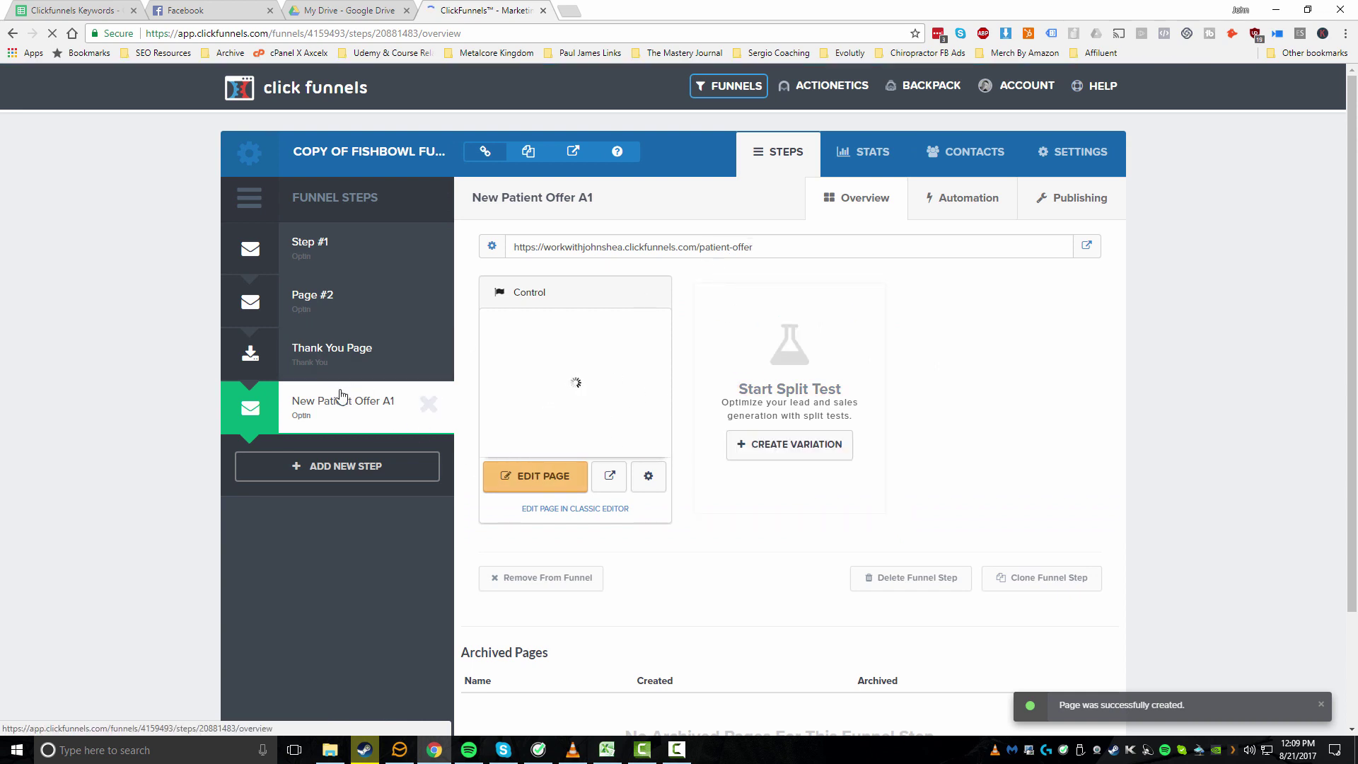
{"action": "scroll", "coordinate": [630, 512], "scroll_direction": "down", "scroll_amount": 2}
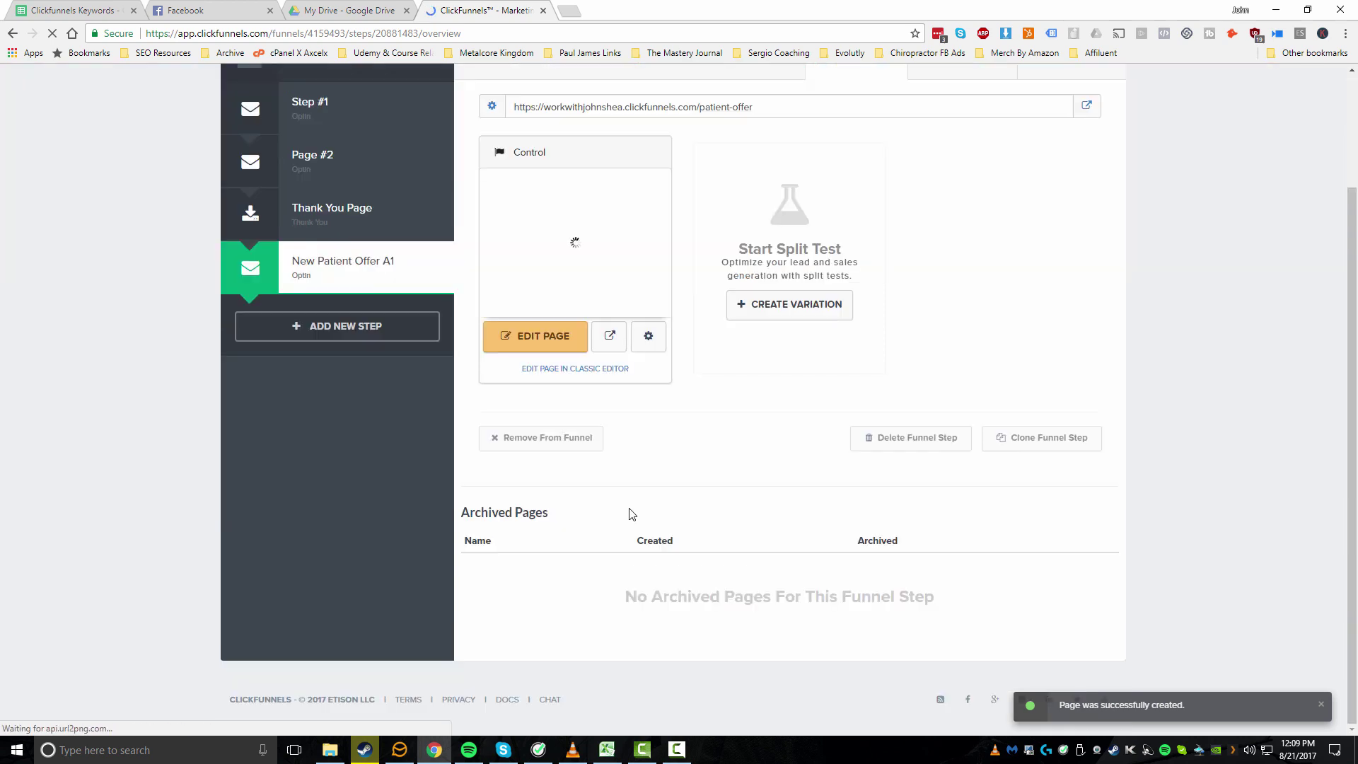
{"action": "scroll", "coordinate": [631, 513], "scroll_direction": "up", "scroll_amount": 2}
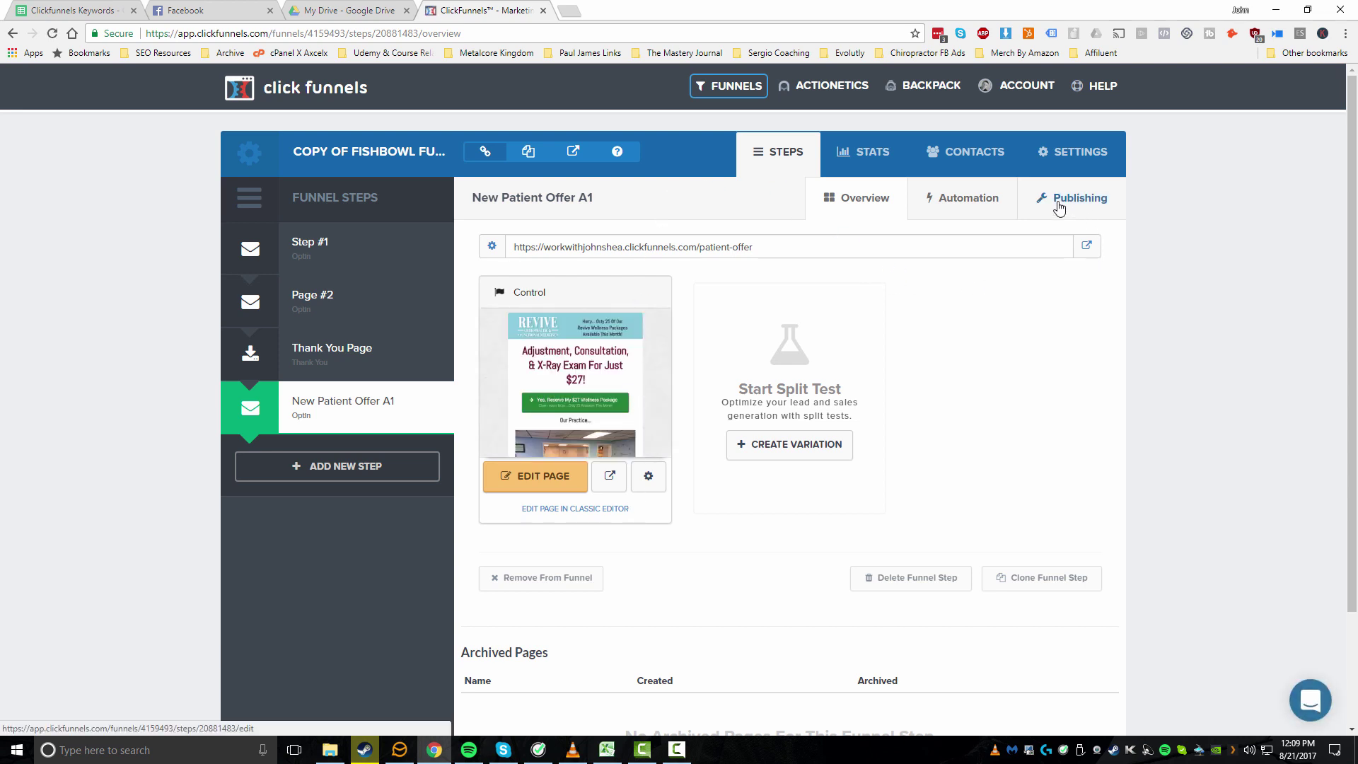
Step: Highlight the Copy of Fishbowl Funnel's share URL on its settings page
{"action": "left_click", "coordinate": [1068, 150]}
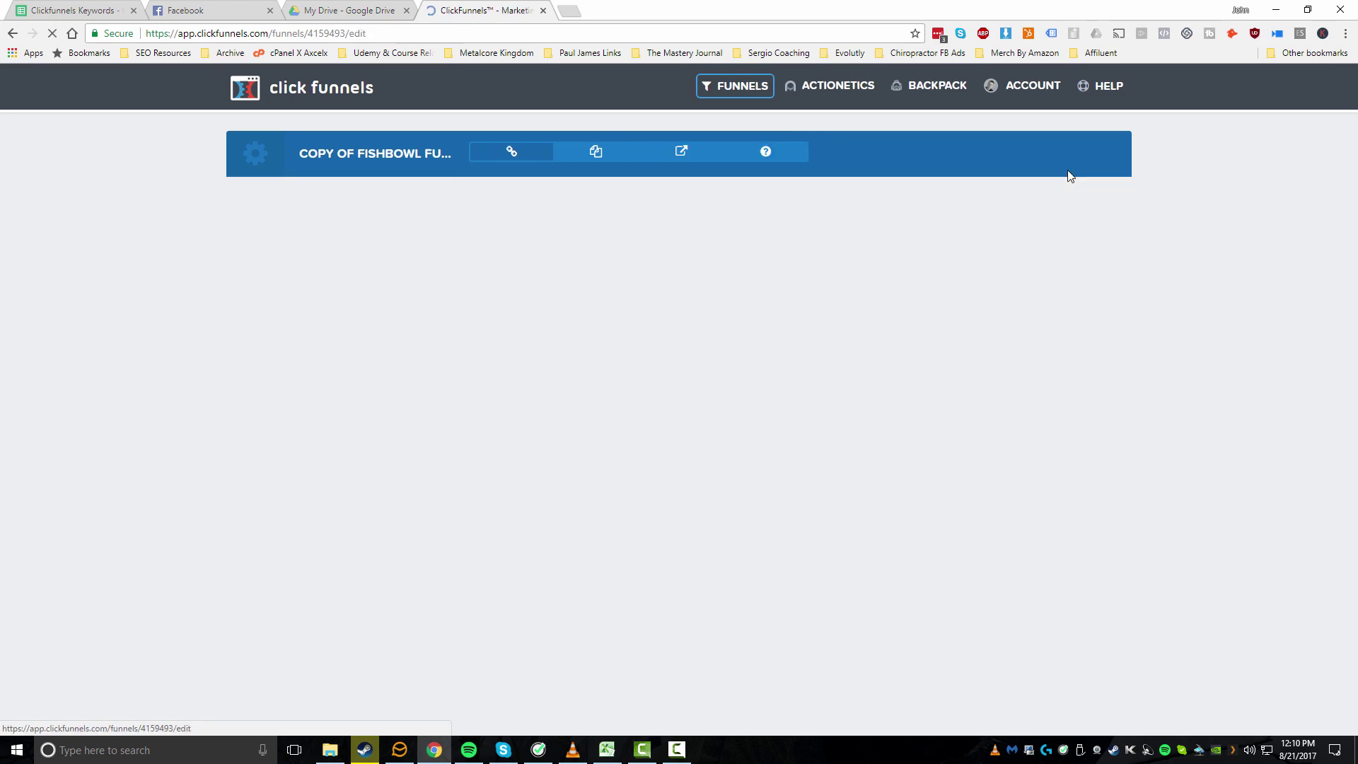
{"action": "scroll", "coordinate": [560, 389], "scroll_direction": "down", "scroll_amount": 5}
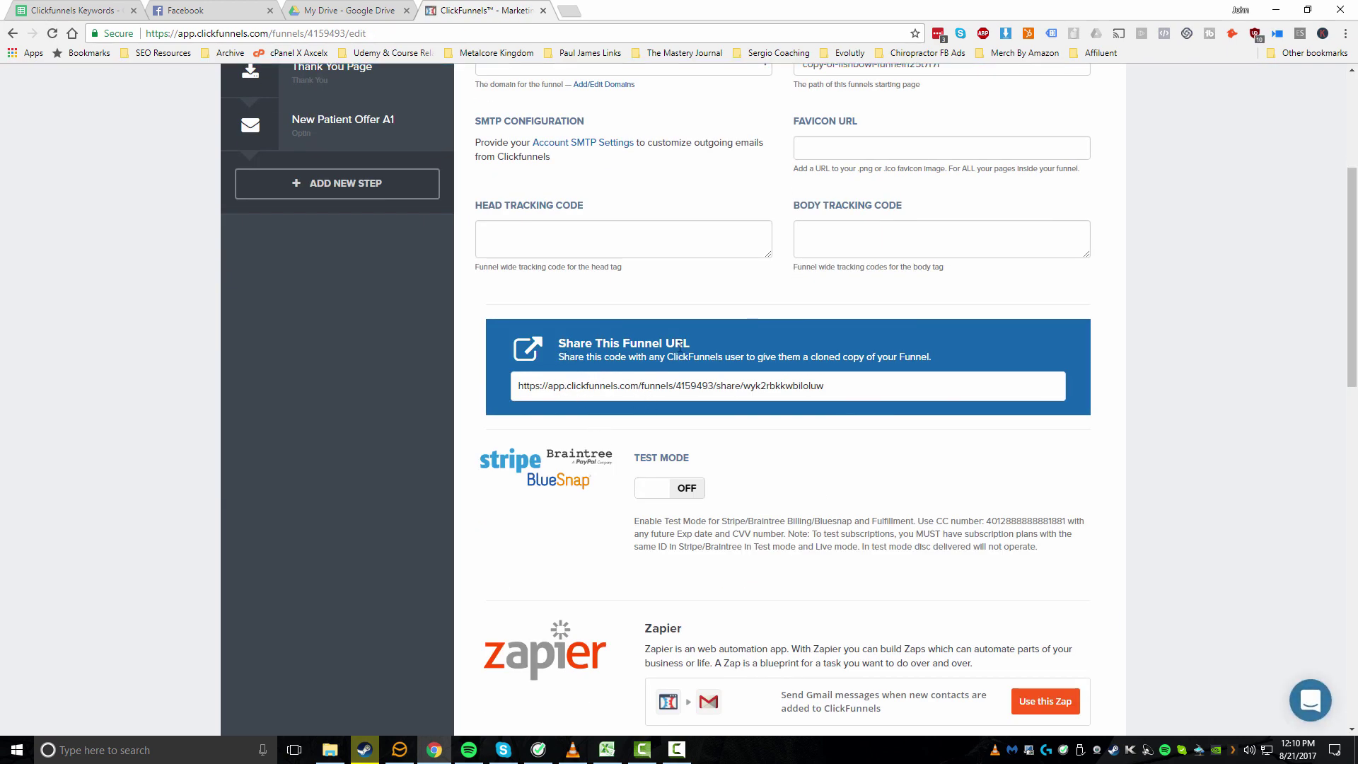
{"action": "left_click_drag", "start_coordinate": [835, 385], "coordinate": [520, 382]}
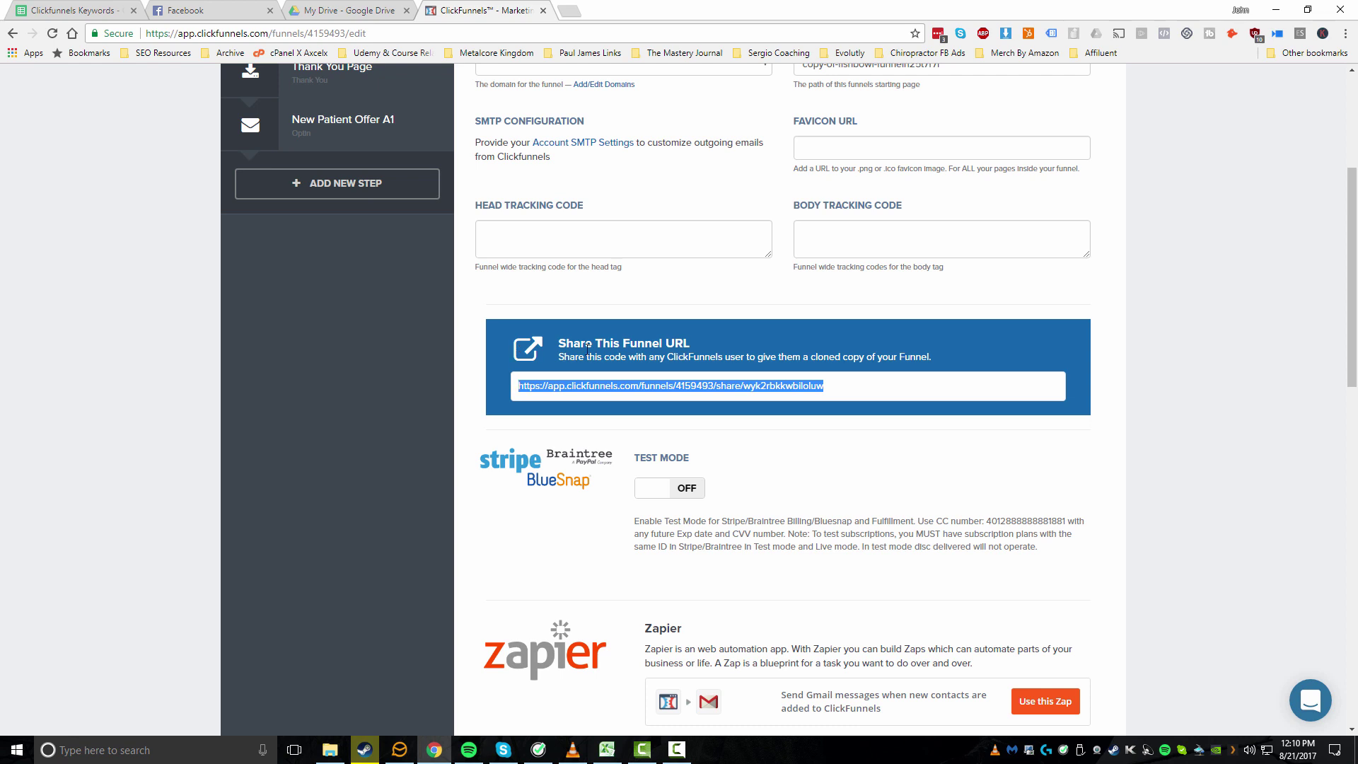
{"action": "scroll", "coordinate": [604, 424], "scroll_direction": "up", "scroll_amount": 4}
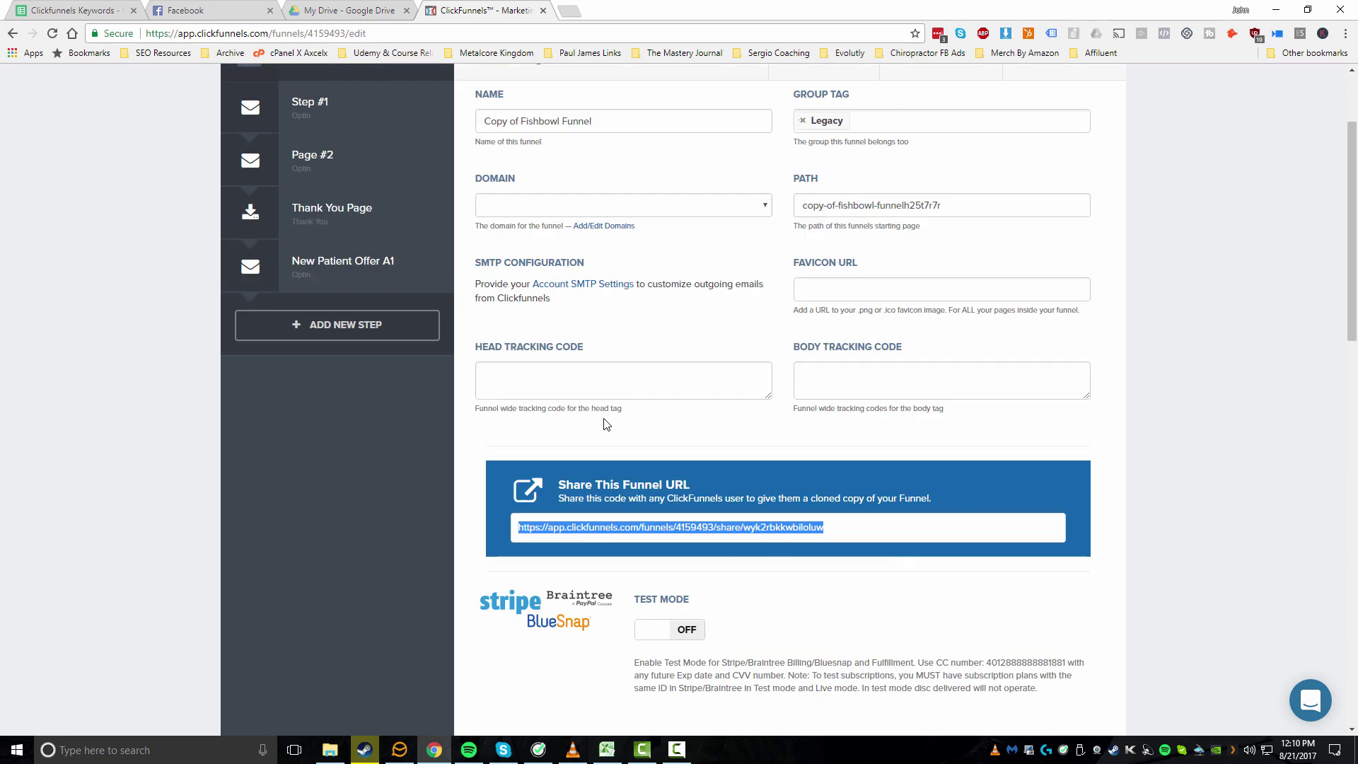